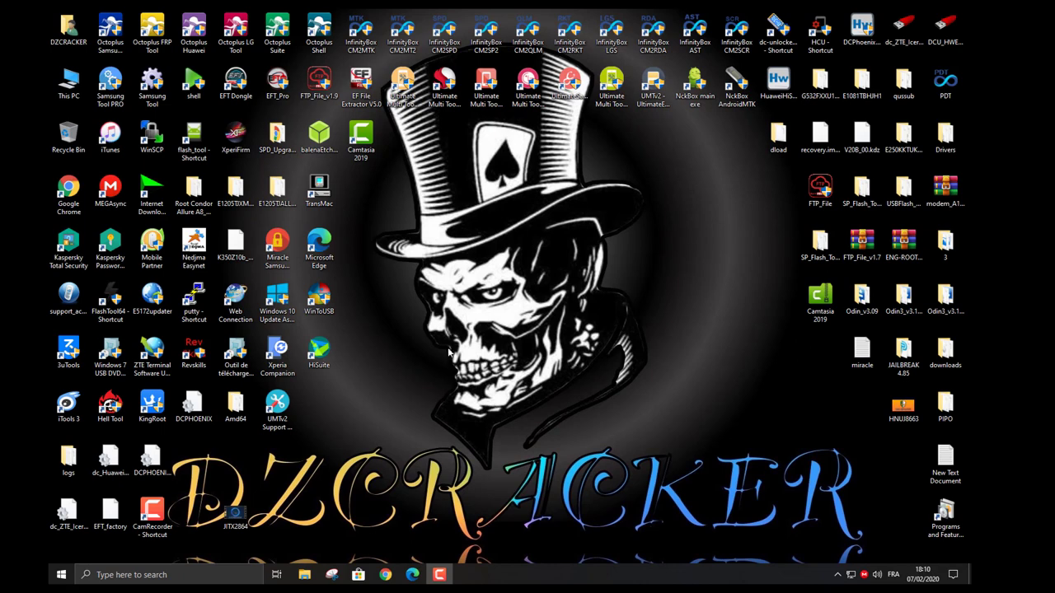
Open This PC from its desktop icon to list the computer's folders and seven drives.
{"action": "right_click", "coordinate": [304, 574]}
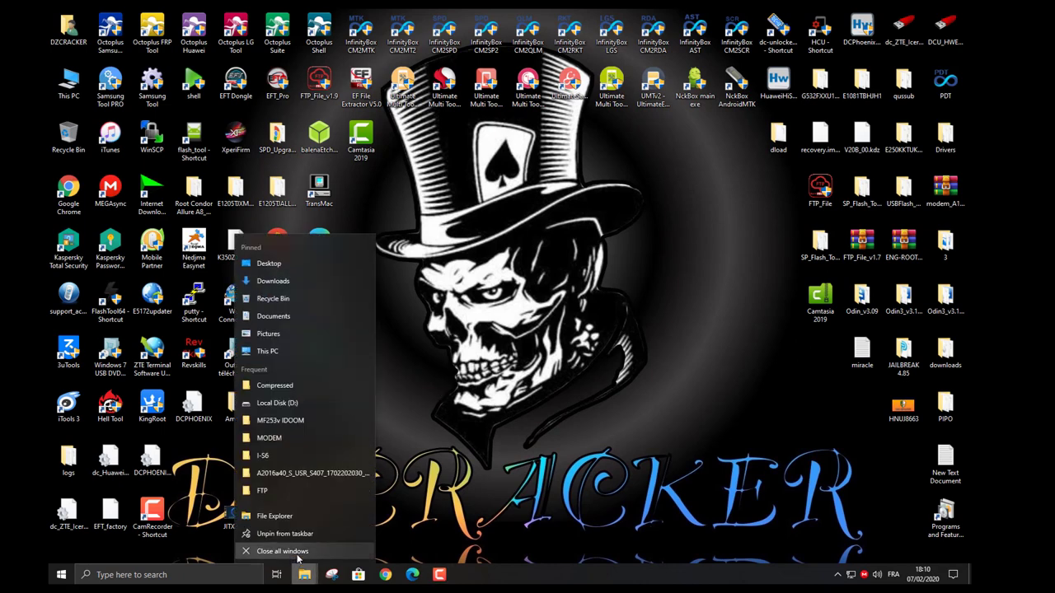
{"action": "key", "text": "Escape"}
{"action": "right_click", "coordinate": [63, 97]}
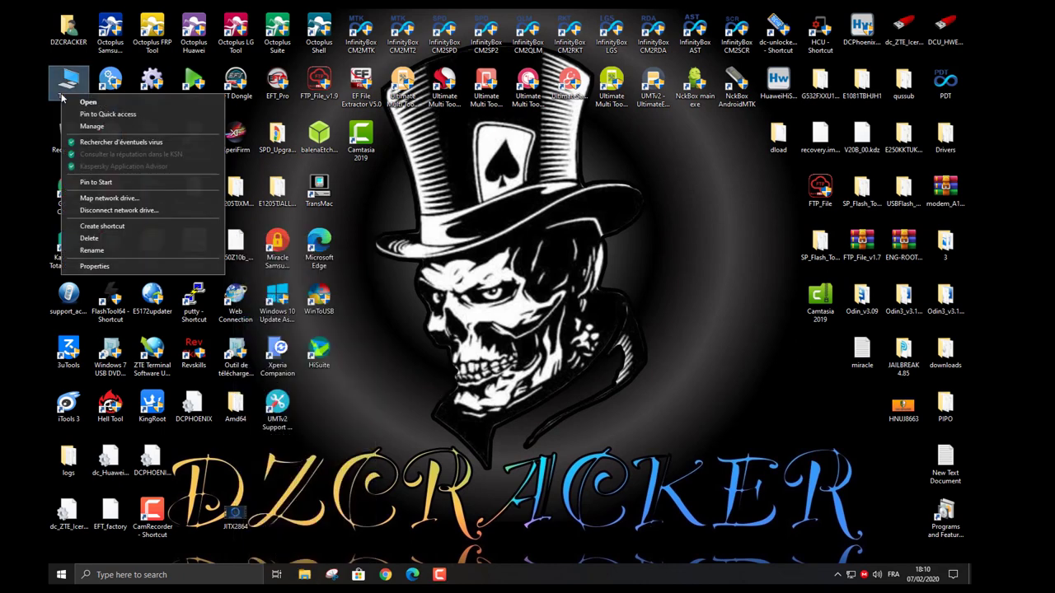
{"action": "key", "text": "Escape"}
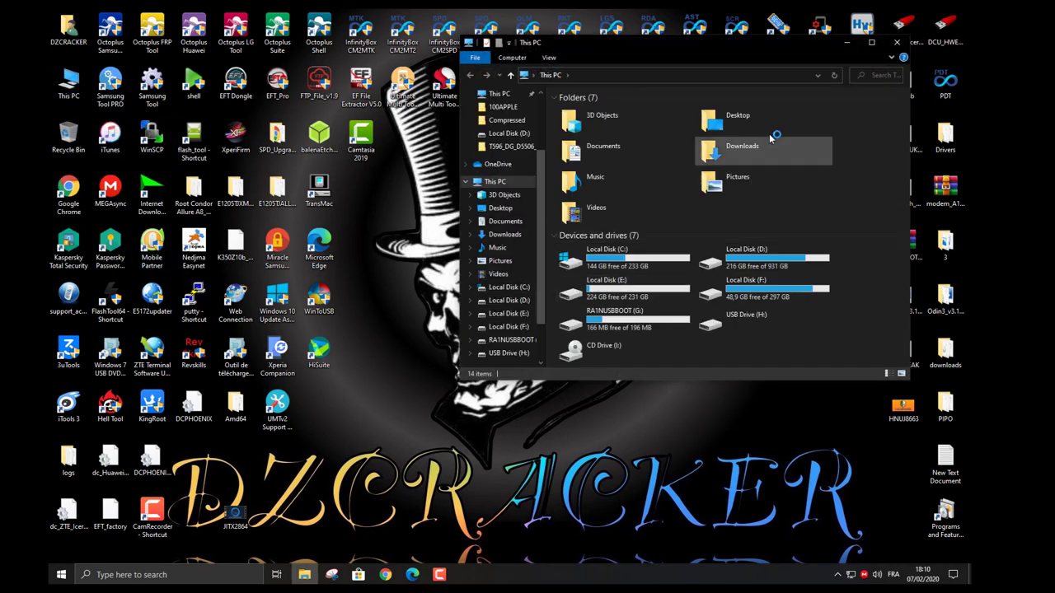
Go to D:\MODEM\MF253v OOREDOO and bring up Device Manager alongside it.
{"action": "double_click", "coordinate": [741, 266]}
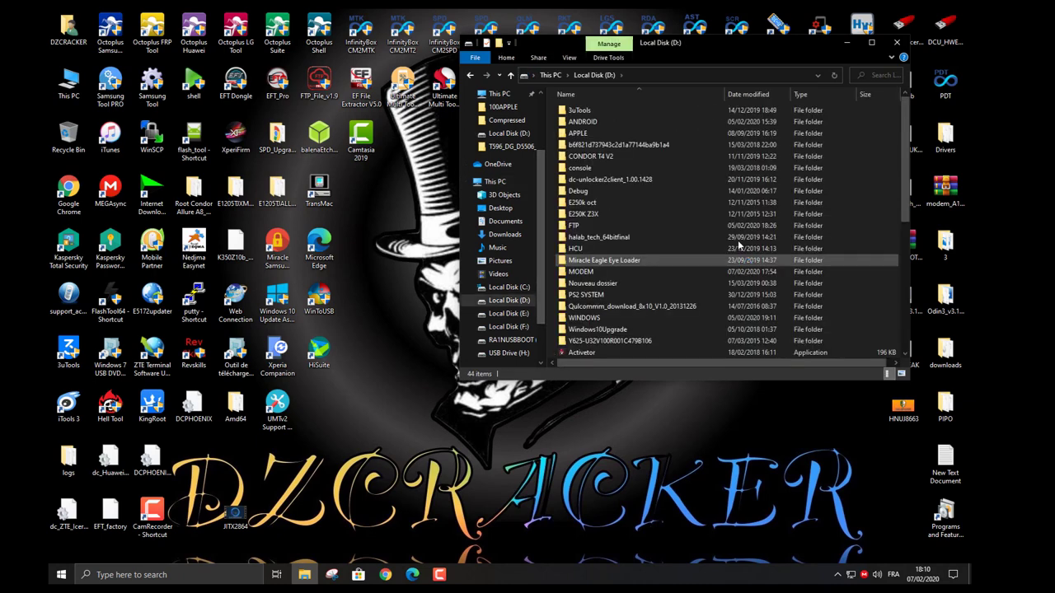
{"action": "double_click", "coordinate": [577, 272]}
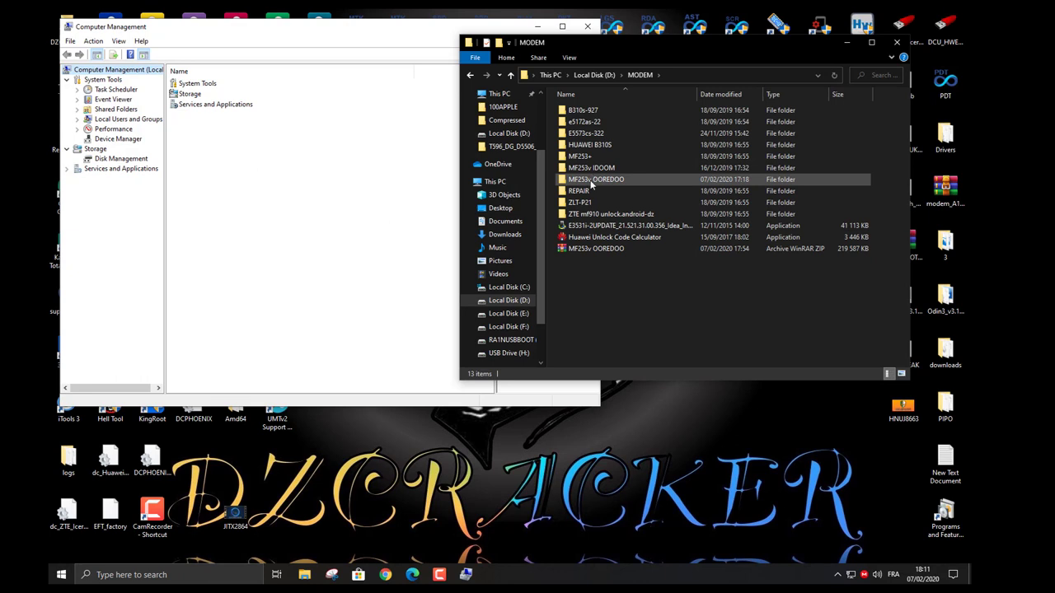
{"action": "double_click", "coordinate": [593, 180]}
{"action": "left_click", "coordinate": [114, 140]}
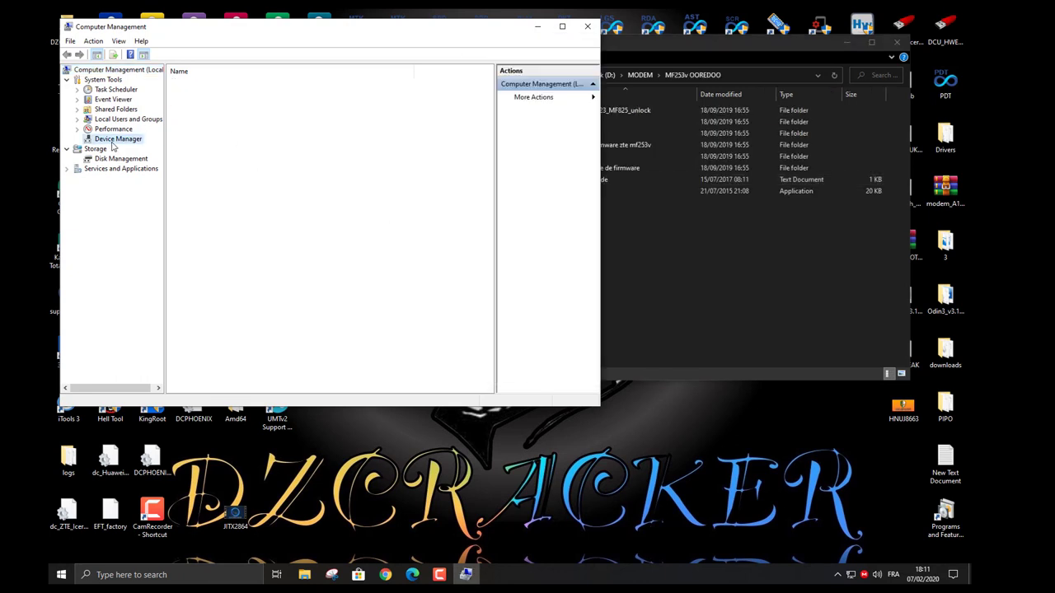
{"action": "left_click", "coordinate": [638, 300]}
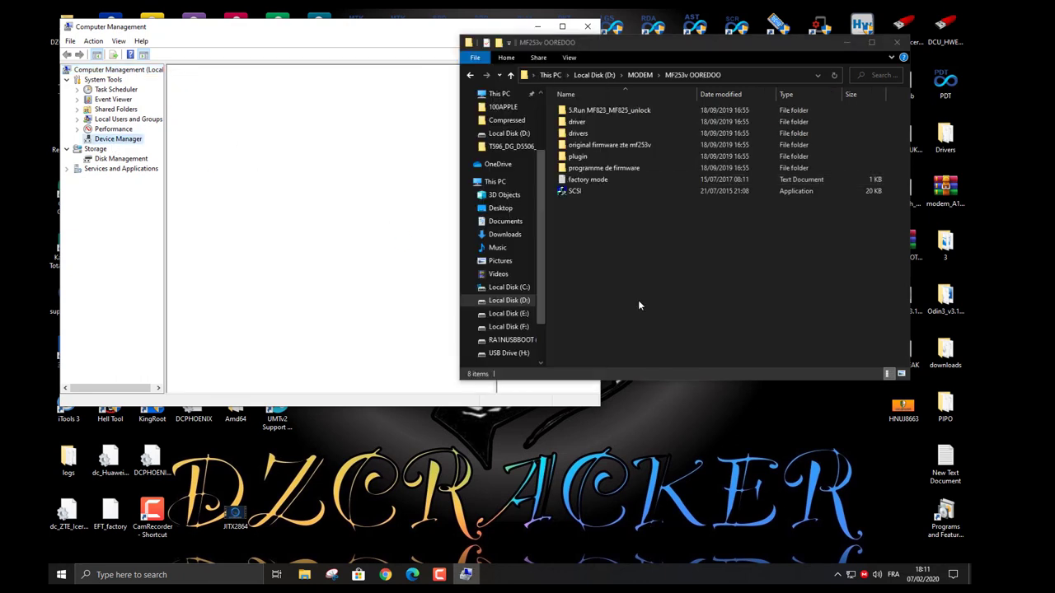
Check the driver and drivers subfolders, then select the SCSI application.
{"action": "double_click", "coordinate": [587, 122]}
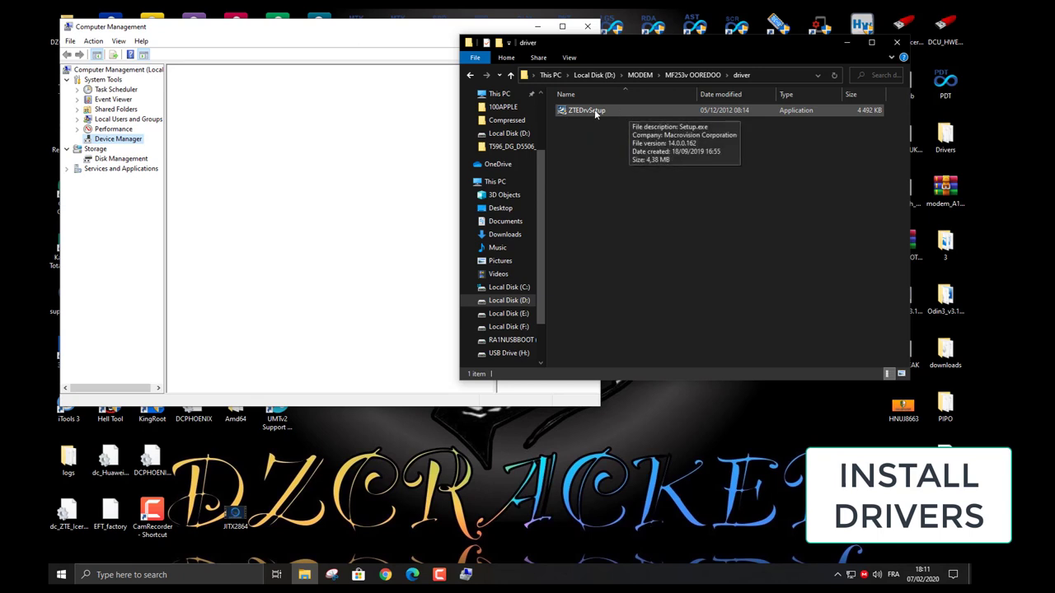
{"action": "left_click", "coordinate": [692, 75]}
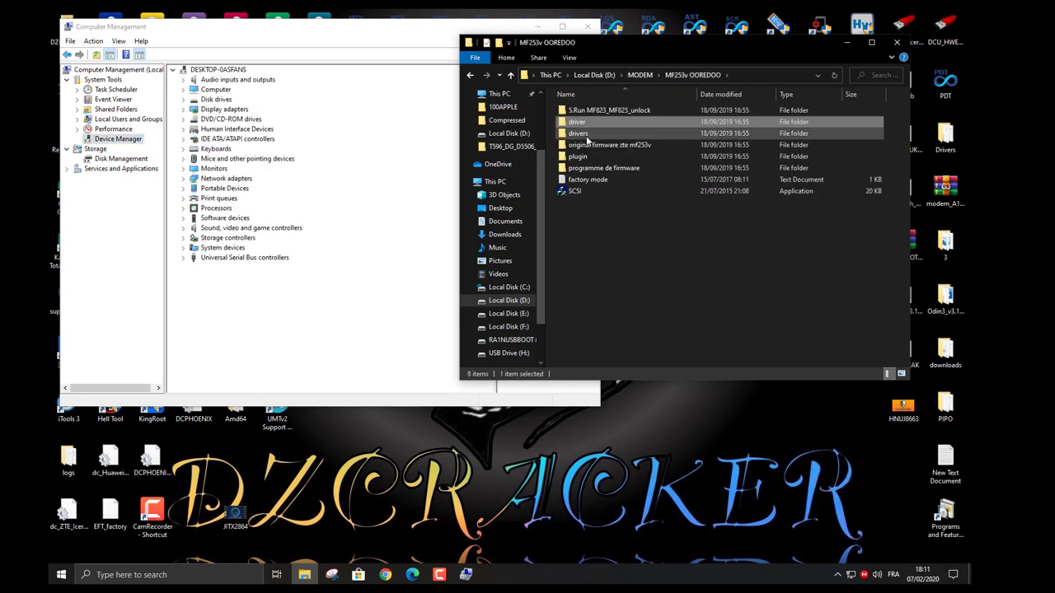
{"action": "double_click", "coordinate": [587, 134]}
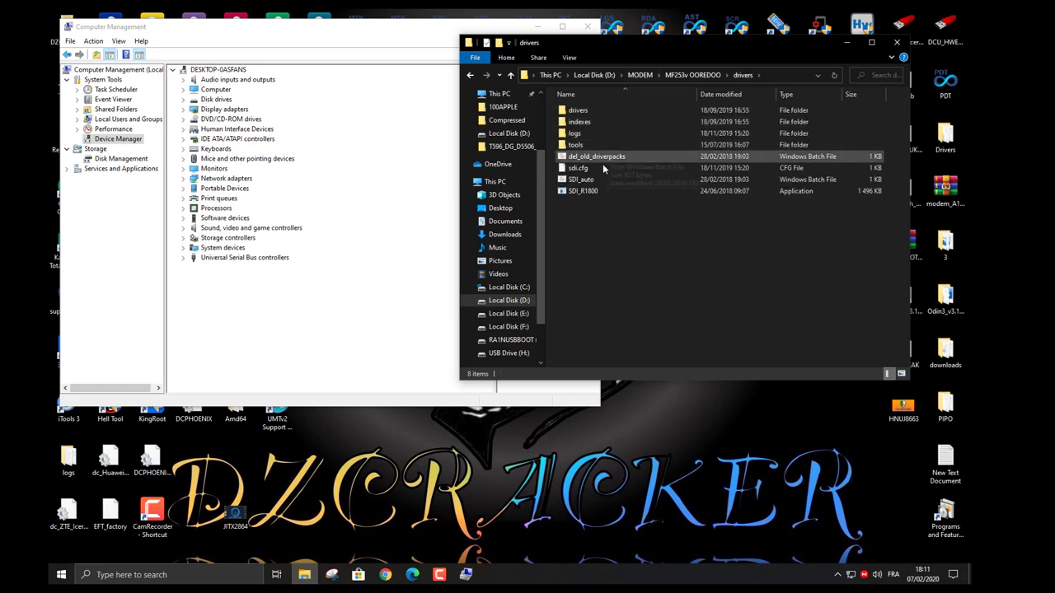
{"action": "left_click", "coordinate": [692, 75]}
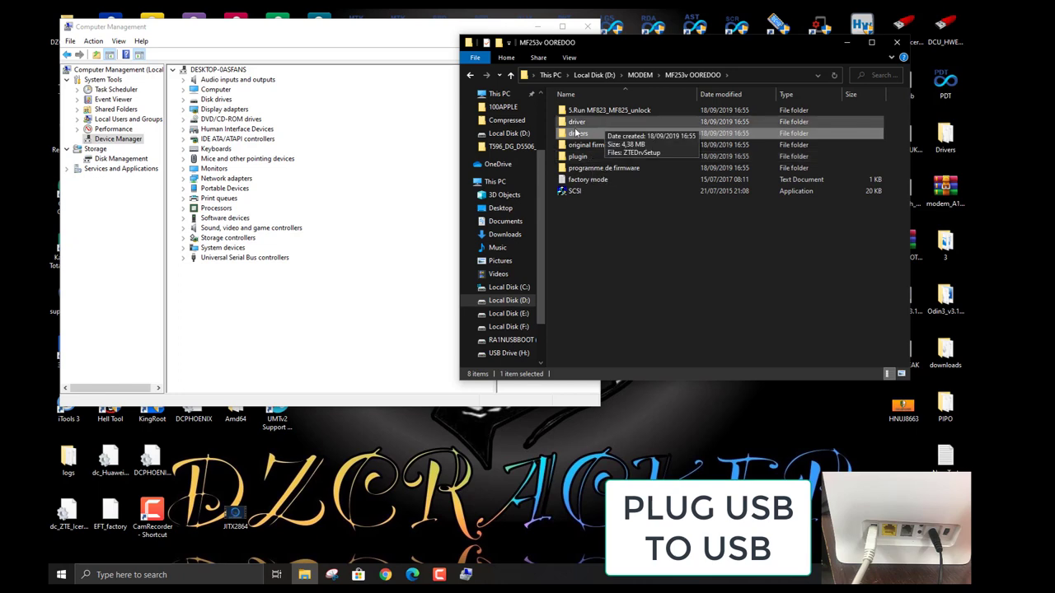
{"action": "left_click", "coordinate": [610, 232]}
{"action": "mouse_move", "coordinate": [581, 191]}
{"action": "left_mouse_down"}
{"action": "mouse_move", "coordinate": [655, 272]}
{"action": "mouse_move", "coordinate": [582, 202]}
{"action": "left_mouse_up"}
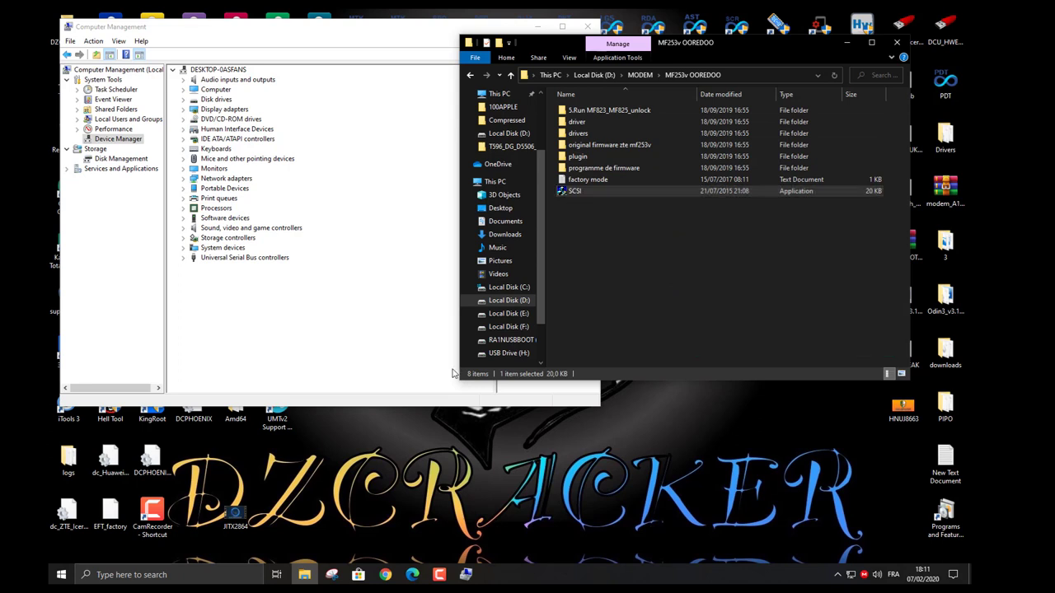
Expand Ports (COM & LPT) to see ZTE Diagnostics COM82 and NMEA COM31, then minimize Computer Management.
{"action": "left_click", "coordinate": [847, 43]}
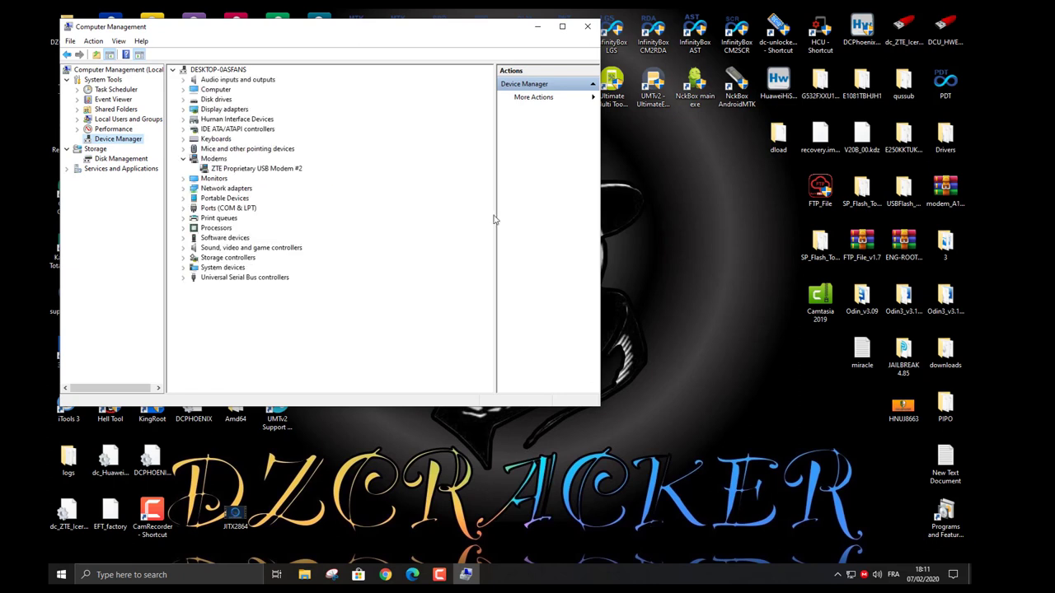
{"action": "left_click", "coordinate": [183, 209]}
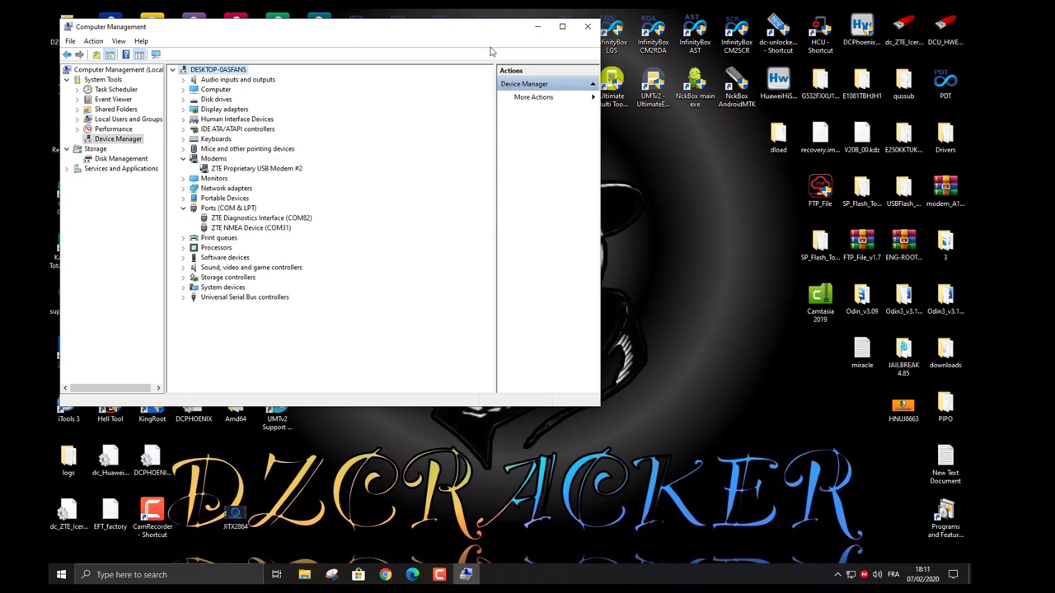
{"action": "left_click", "coordinate": [537, 26]}
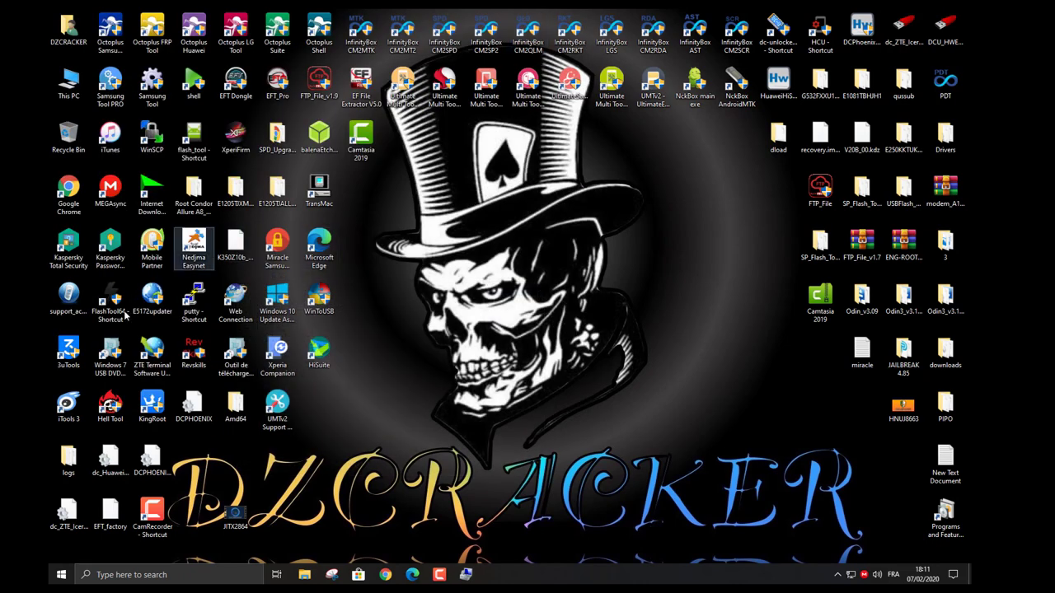
Launch the ZTE updater, wait for the modem on USB_110 to connect, and choose SW PATH.
{"action": "double_click", "coordinate": [159, 353]}
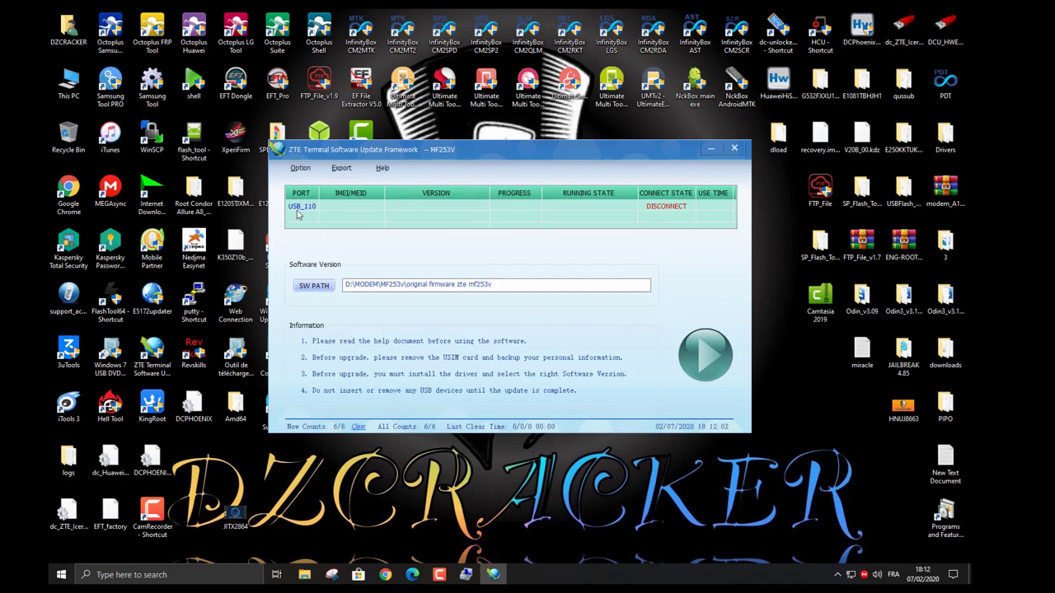
{"action": "left_click_drag", "start_coordinate": [467, 151], "coordinate": [464, 137]}
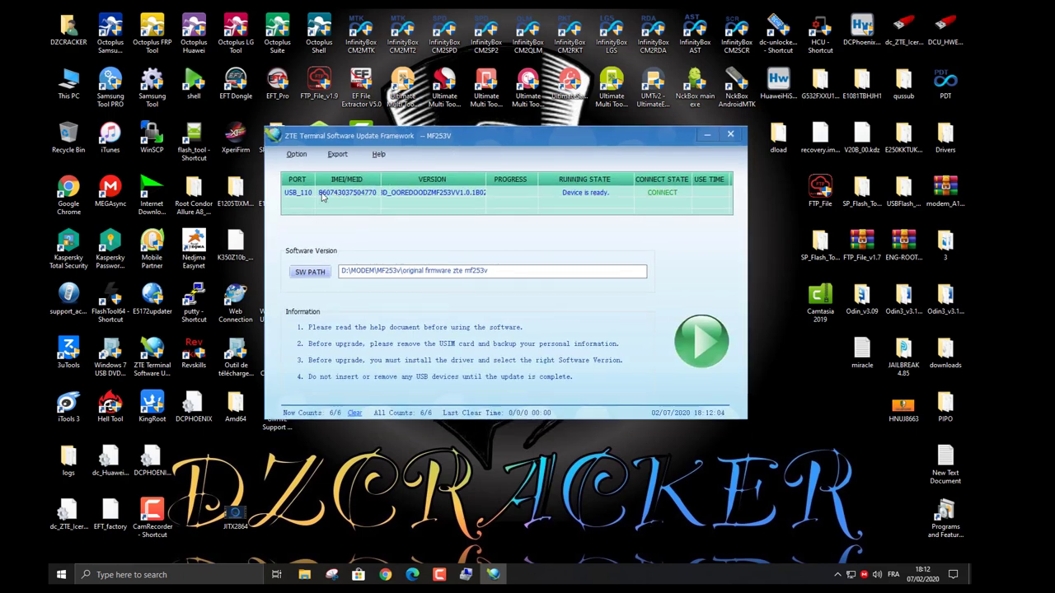
{"action": "left_click", "coordinate": [310, 272]}
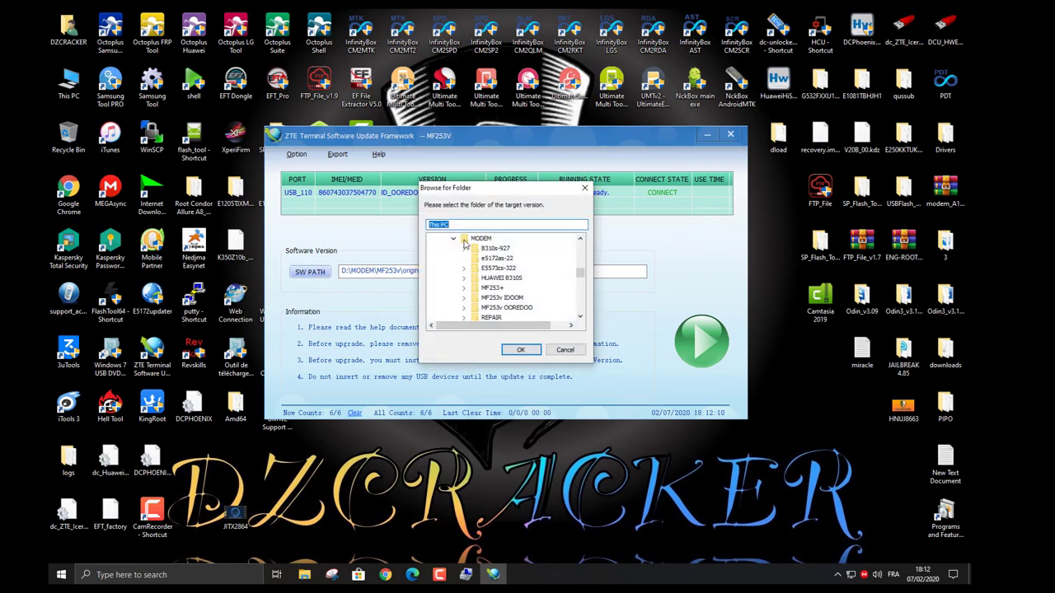
Set the software path to D:\MODEM\MF253v OOREDOO\original firmware zte mf253v.
{"action": "left_click", "coordinate": [492, 309]}
{"action": "double_click", "coordinate": [492, 309]}
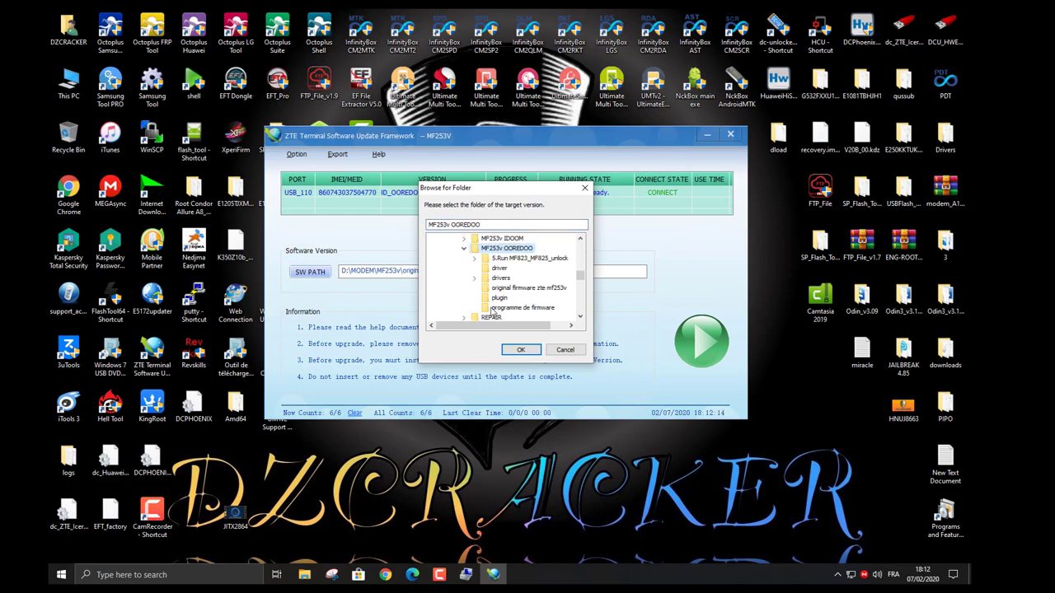
{"action": "left_click", "coordinate": [498, 289]}
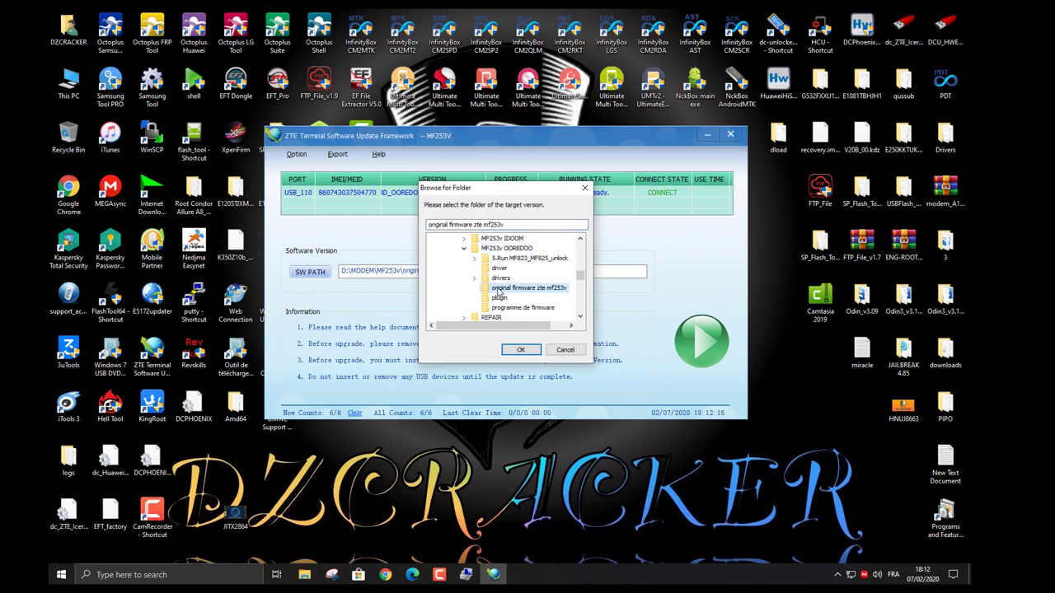
{"action": "left_click", "coordinate": [517, 350]}
{"action": "left_click", "coordinate": [402, 271]}
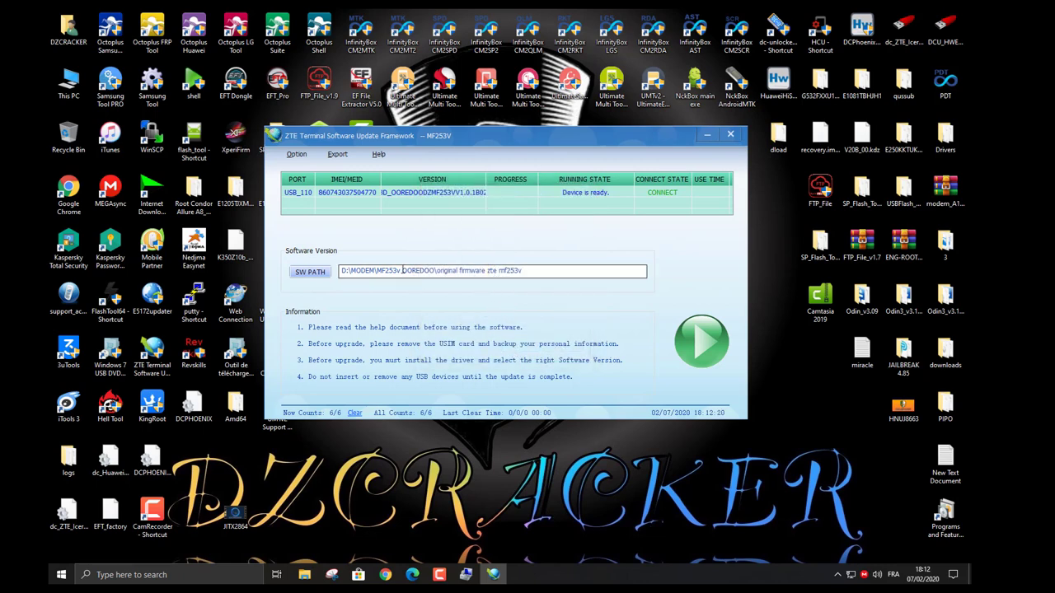
Flash the original firmware to 100% success, reporting version BD_ENROMF253VV1.0.0B05.
{"action": "left_click", "coordinate": [703, 356]}
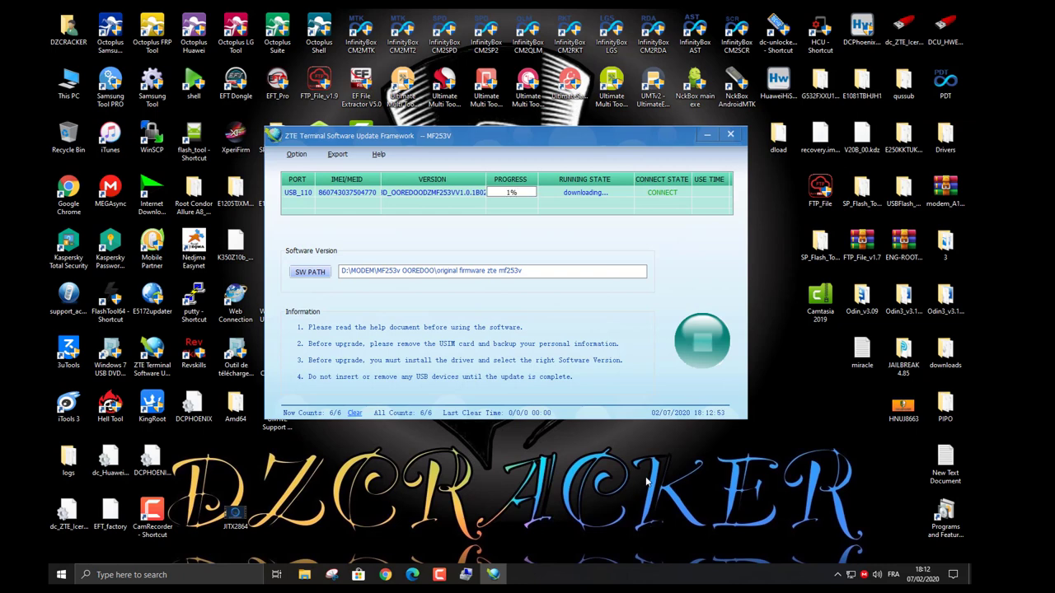
{"action": "mouse_move", "coordinate": [439, 573]}
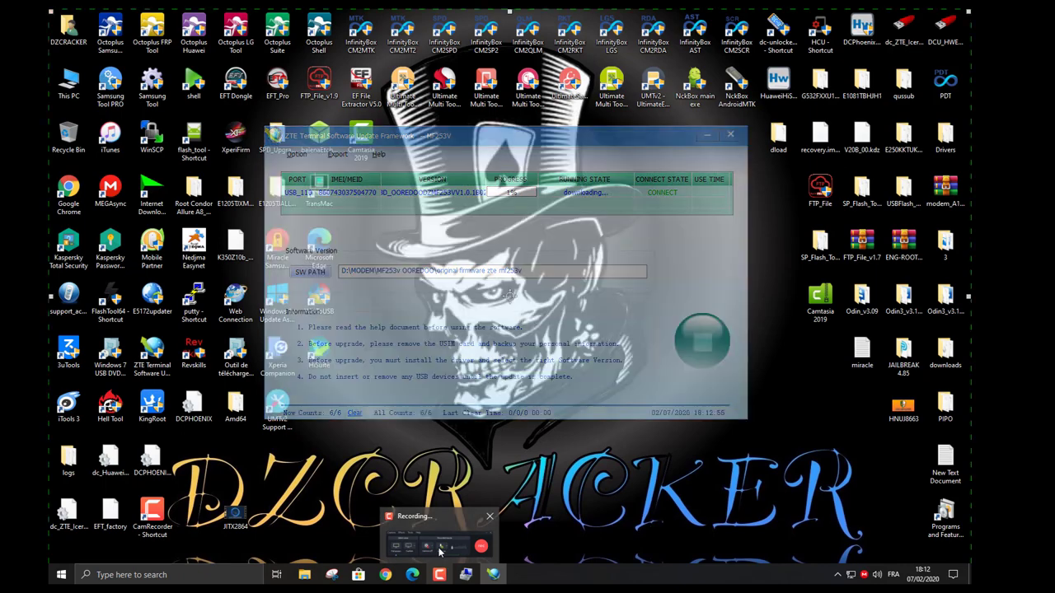
{"action": "left_click", "coordinate": [439, 552]}
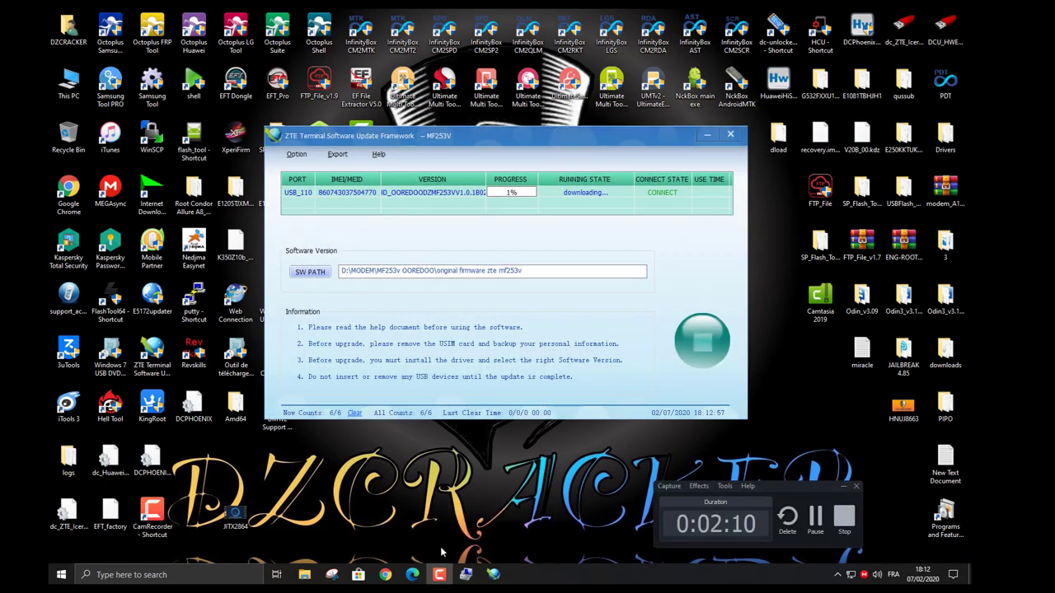
{"action": "left_click_drag", "start_coordinate": [830, 488], "coordinate": [925, 492]}
{"action": "left_click", "coordinate": [937, 491]}
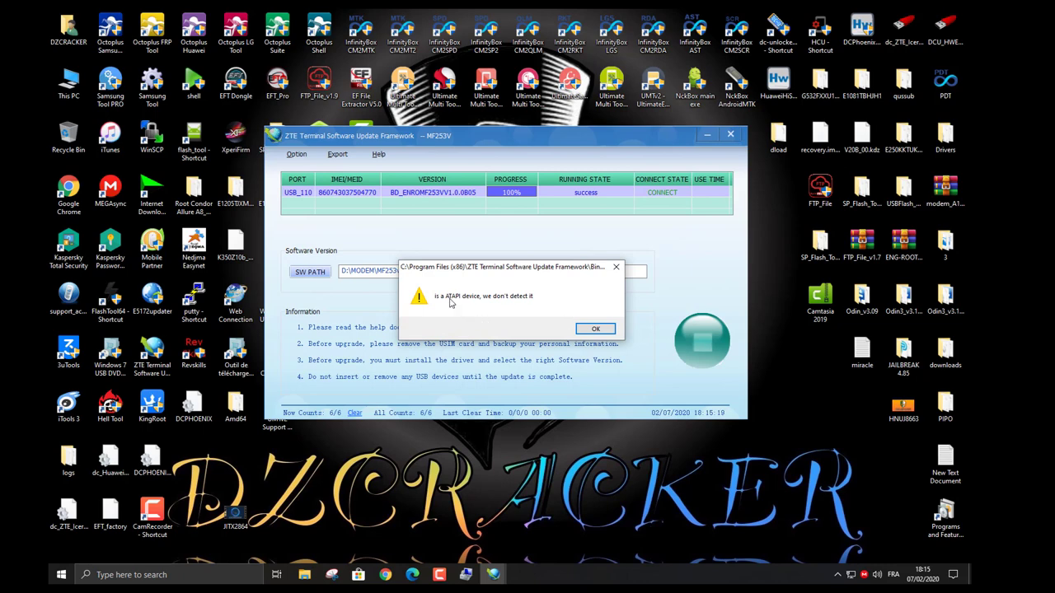
Dismiss the ATAPI warning and exit the updater, confirming with Yes.
{"action": "left_click", "coordinate": [594, 329]}
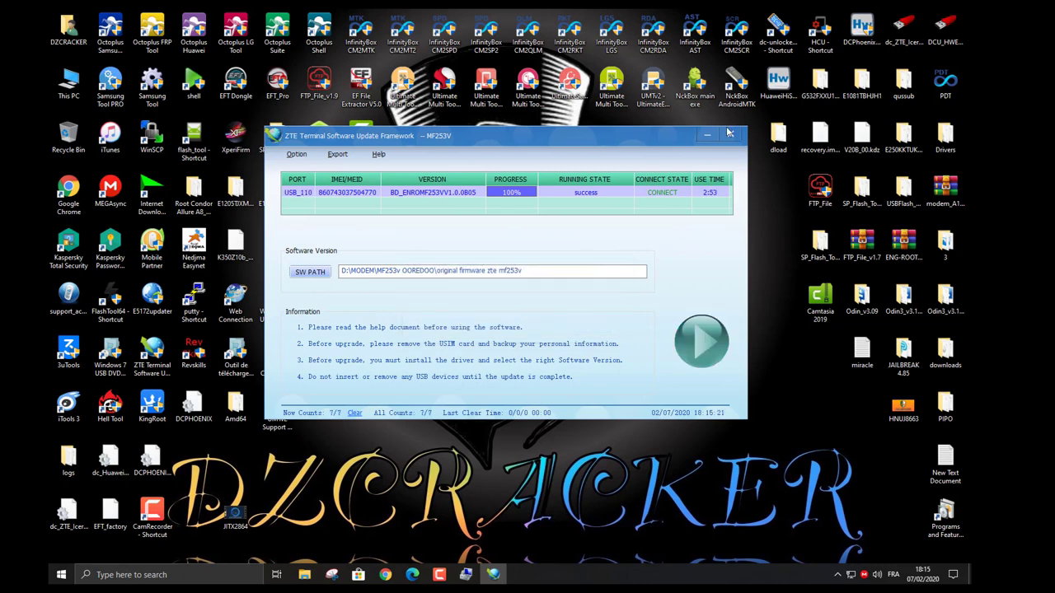
{"action": "left_click", "coordinate": [731, 135]}
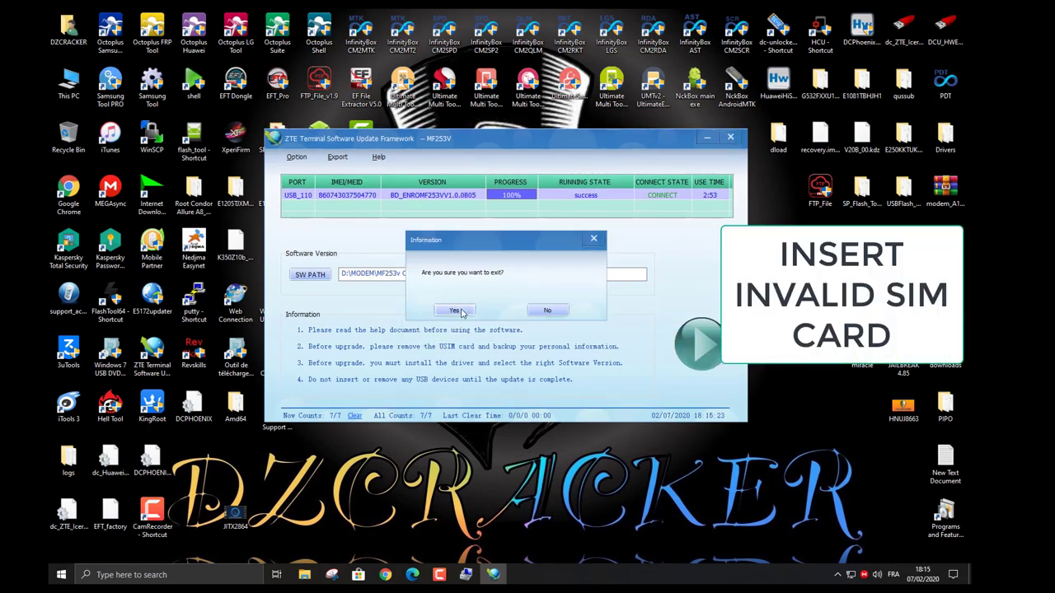
{"action": "left_click", "coordinate": [455, 311]}
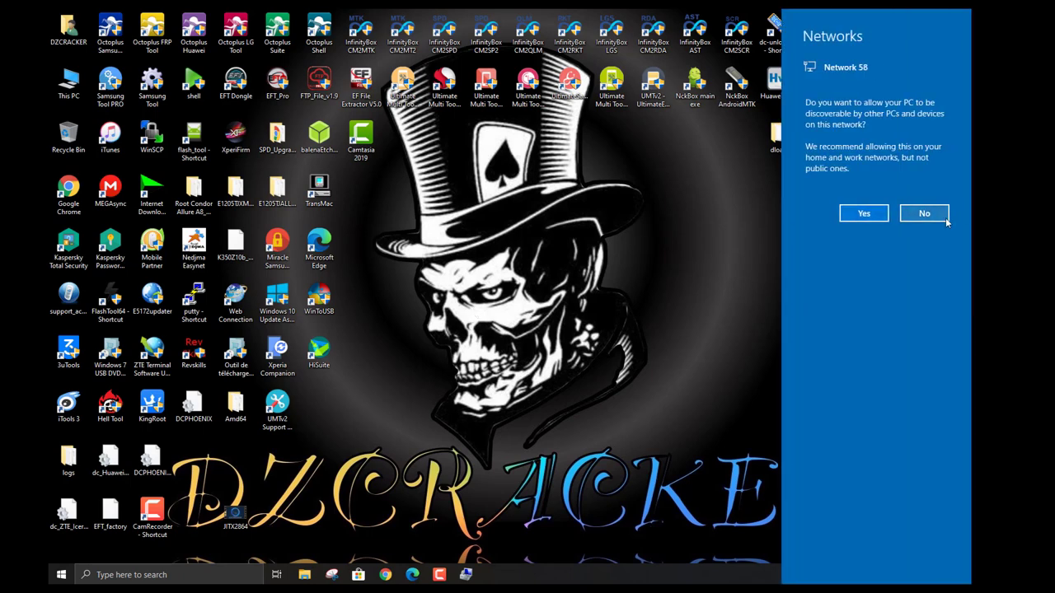
Answer No to the Network 58 discoverability prompts so the PC stays undiscoverable.
{"action": "left_click", "coordinate": [915, 217]}
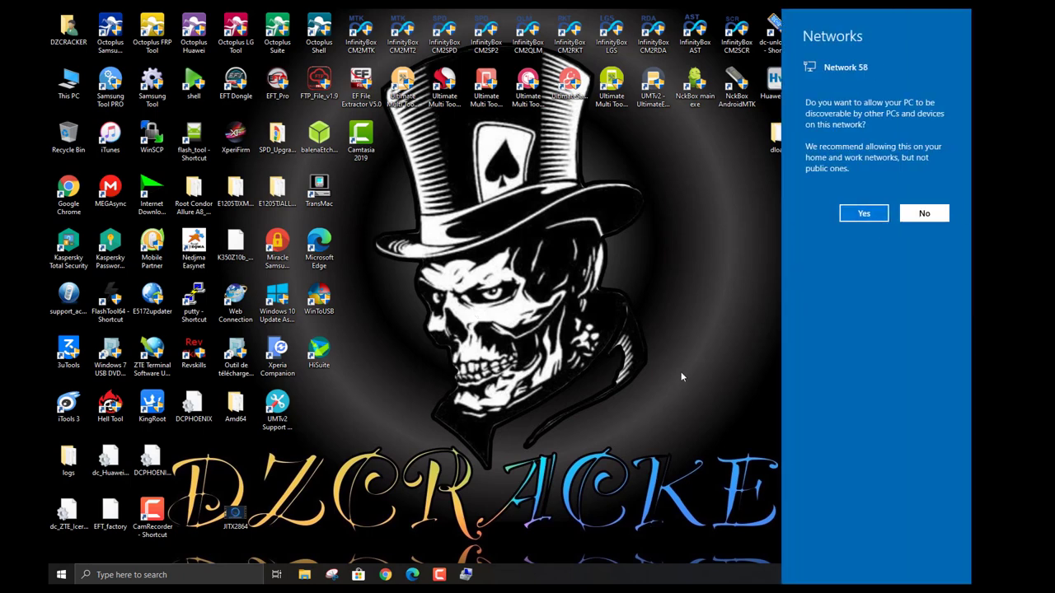
{"action": "left_click", "coordinate": [924, 216]}
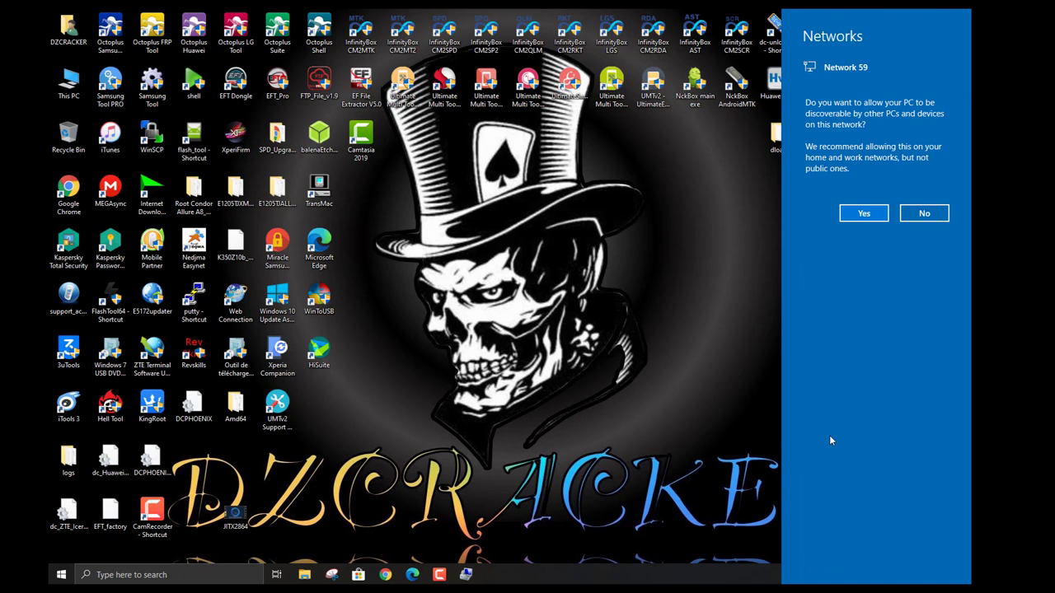
{"action": "left_click", "coordinate": [923, 214]}
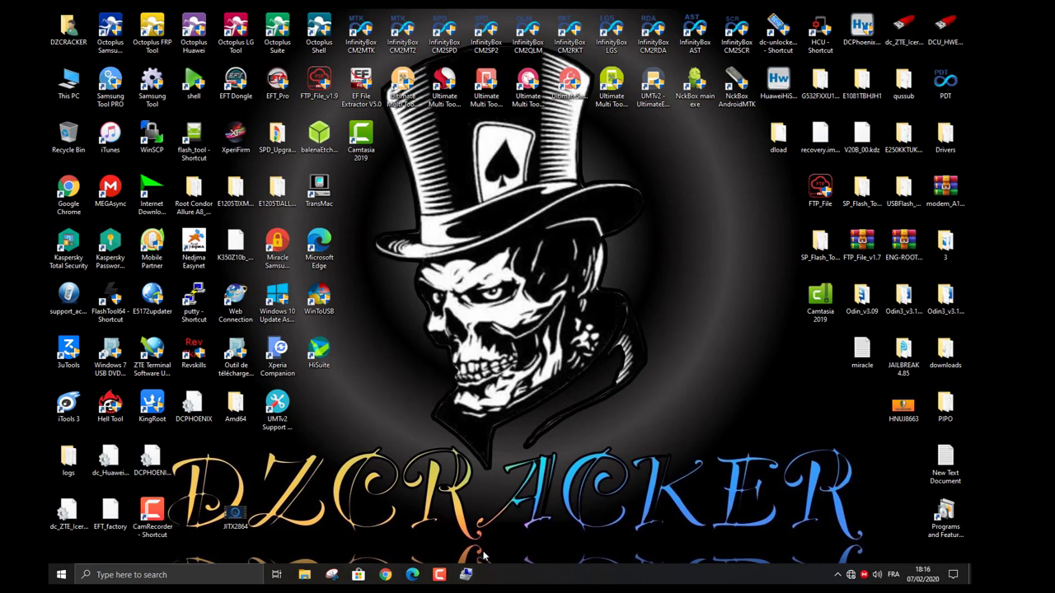
Restore and reposition Computer Management, then check and close the Wi-Fi network list.
{"action": "left_click", "coordinate": [474, 579]}
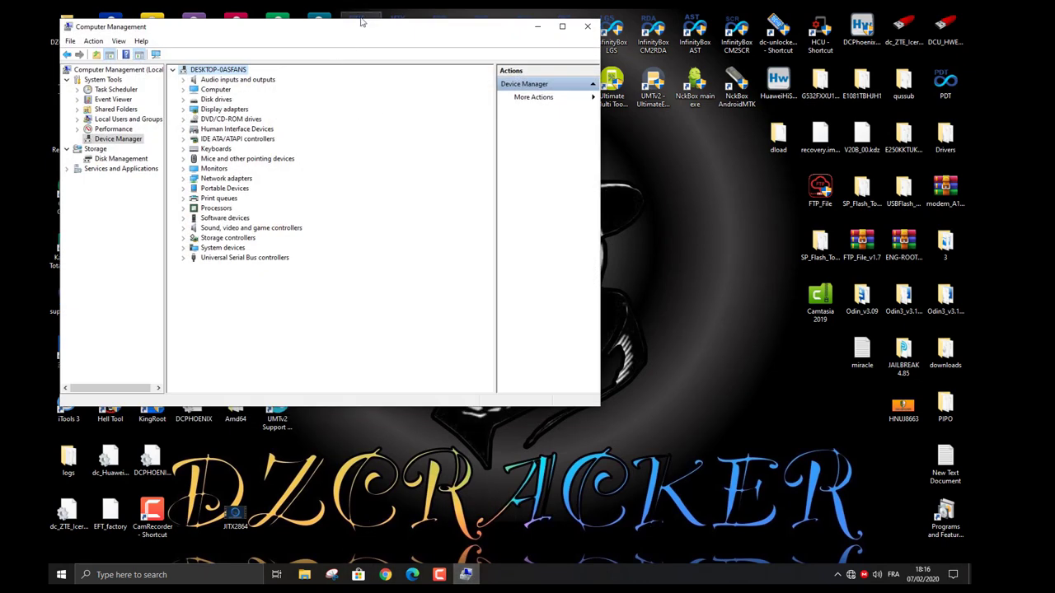
{"action": "left_click_drag", "start_coordinate": [347, 23], "coordinate": [339, 26]}
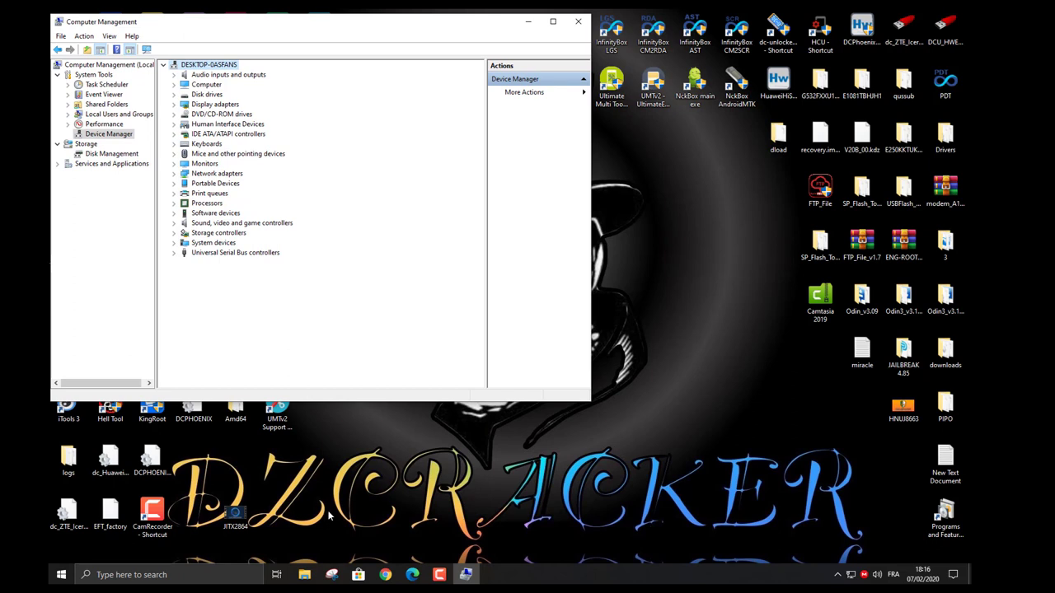
{"action": "left_click", "coordinate": [853, 579]}
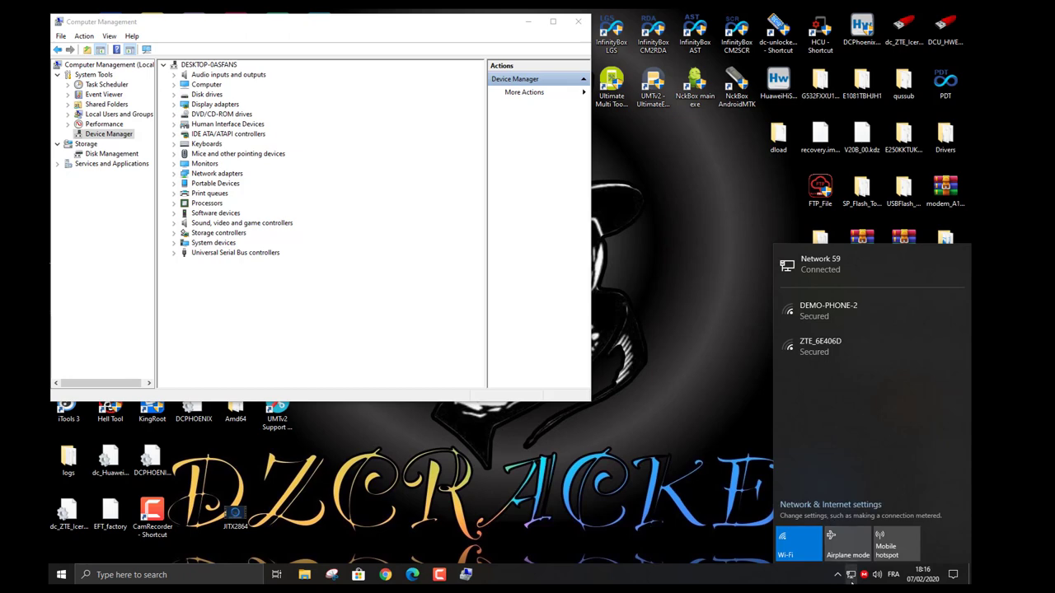
{"action": "left_click", "coordinate": [569, 509]}
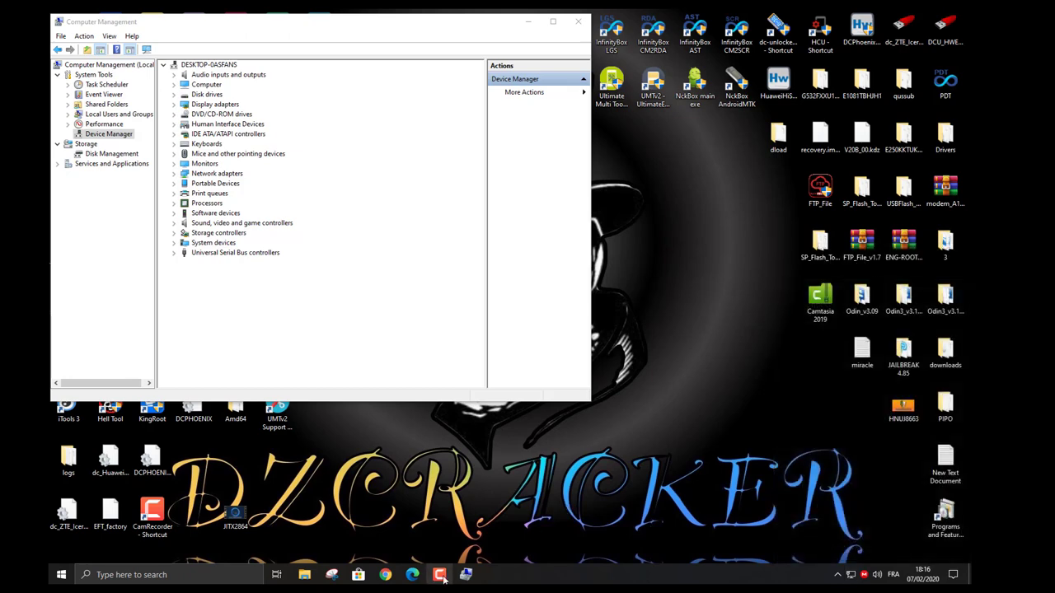
Load the modem admin page at 192.168.1.1 in Edge and dismiss the SIM-locked prompt.
{"action": "left_click", "coordinate": [412, 574]}
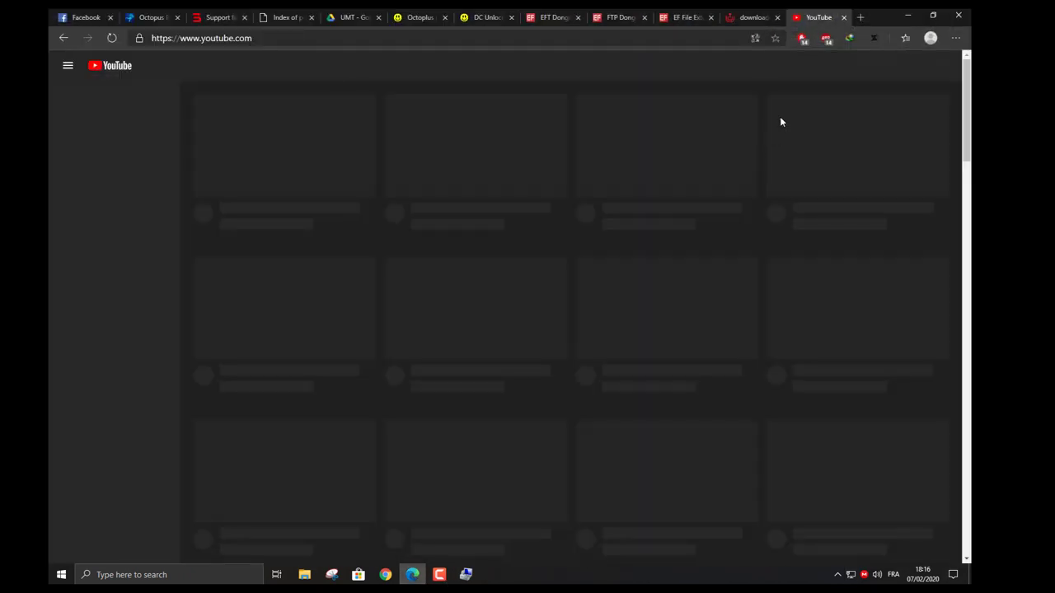
{"action": "left_click", "coordinate": [859, 17]}
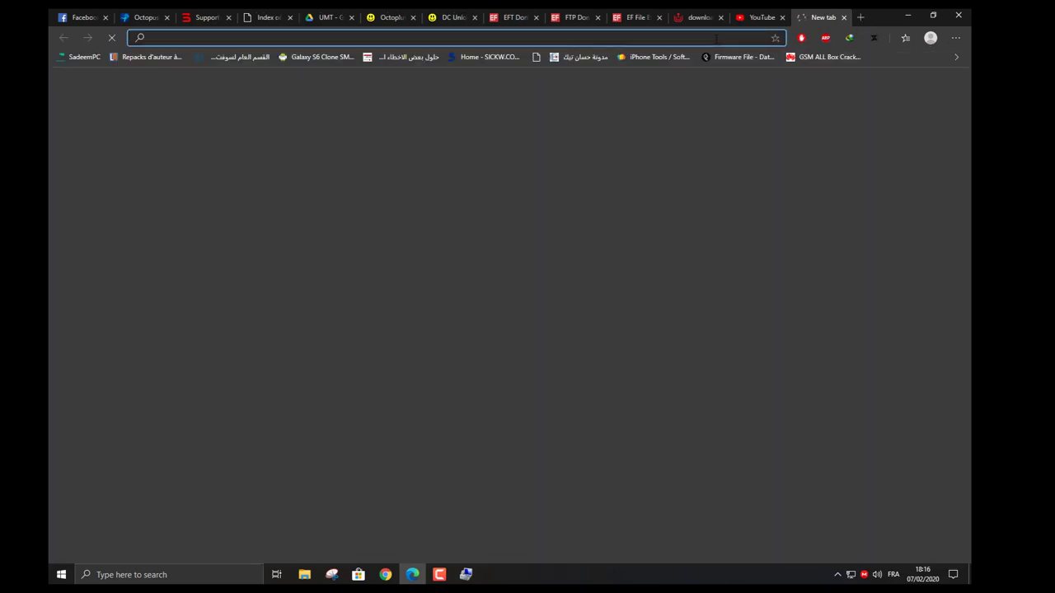
{"action": "type", "text": "192.168.1.1"}
{"action": "key", "text": "Return"}
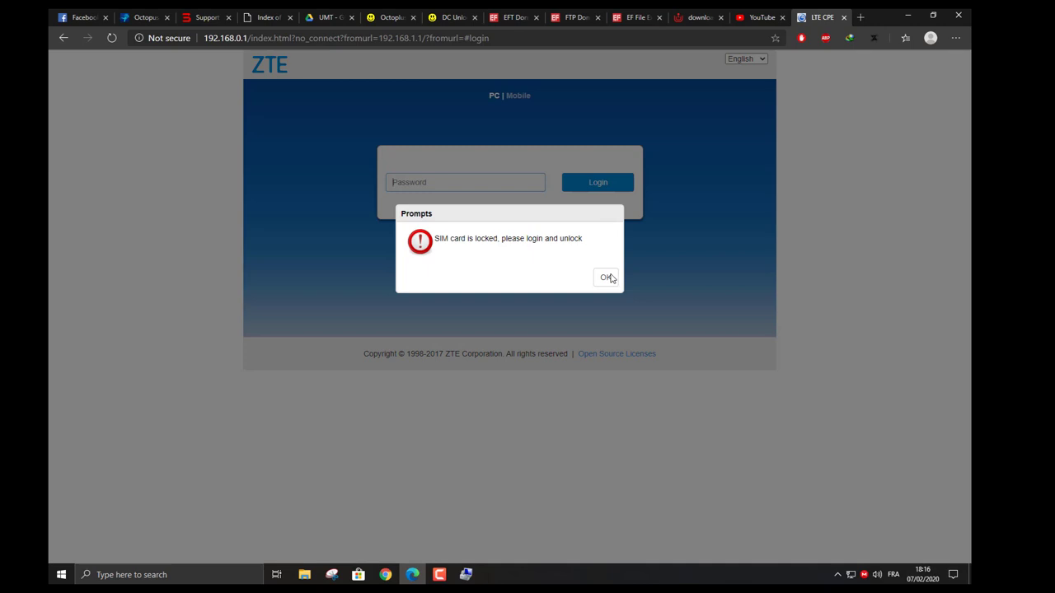
{"action": "left_click_drag", "start_coordinate": [436, 239], "coordinate": [595, 241]}
{"action": "left_click", "coordinate": [606, 277]}
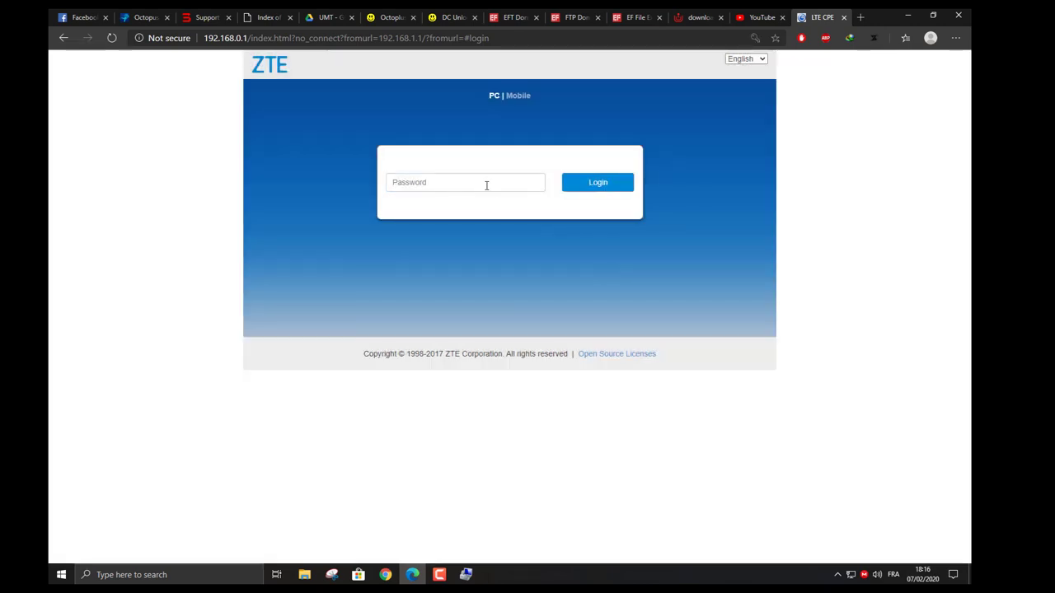
Log in with the default password, decline changing it, and view Connected Devices.
{"action": "left_click", "coordinate": [484, 185]}
{"action": "type", "text": "admin"}
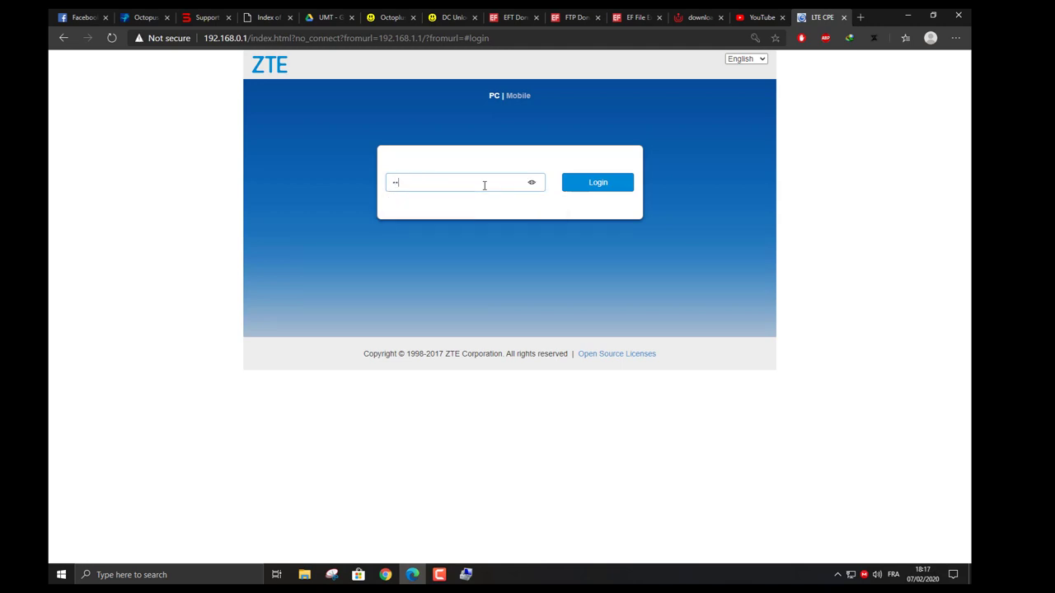
{"action": "key", "text": "Return"}
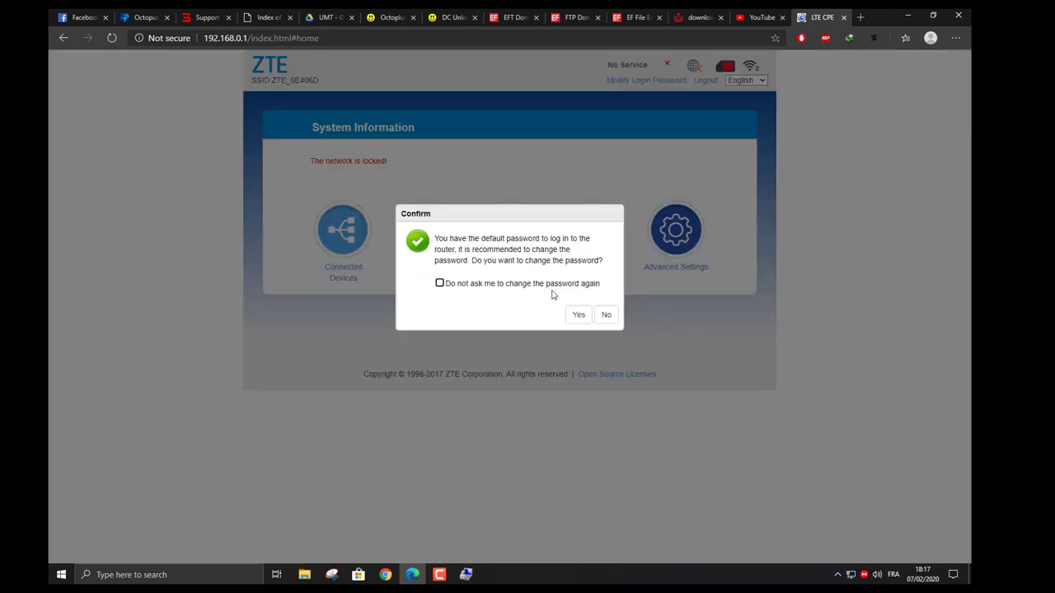
{"action": "left_click", "coordinate": [604, 317]}
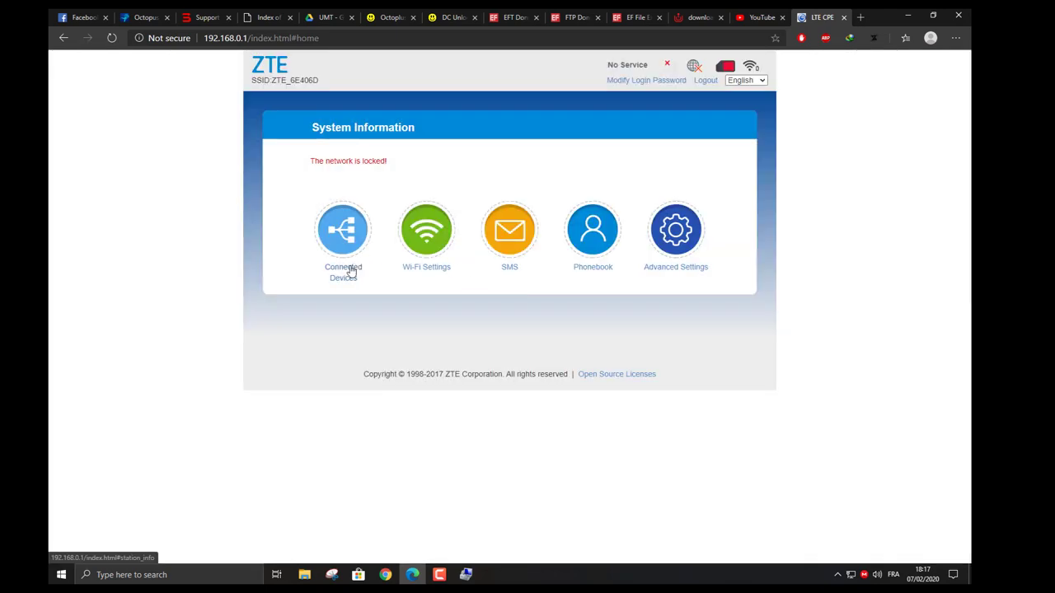
{"action": "left_click", "coordinate": [353, 270]}
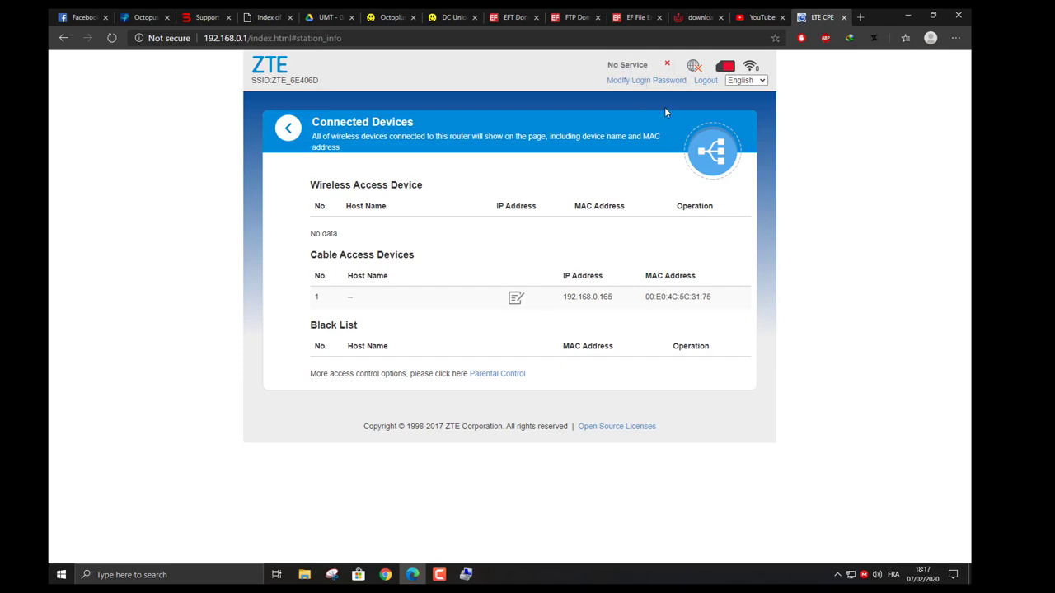
Launch SCSI from the MF253v OOREDOO folder and confirm COM82 appears under Device Manager's Ports.
{"action": "left_click", "coordinate": [908, 15]}
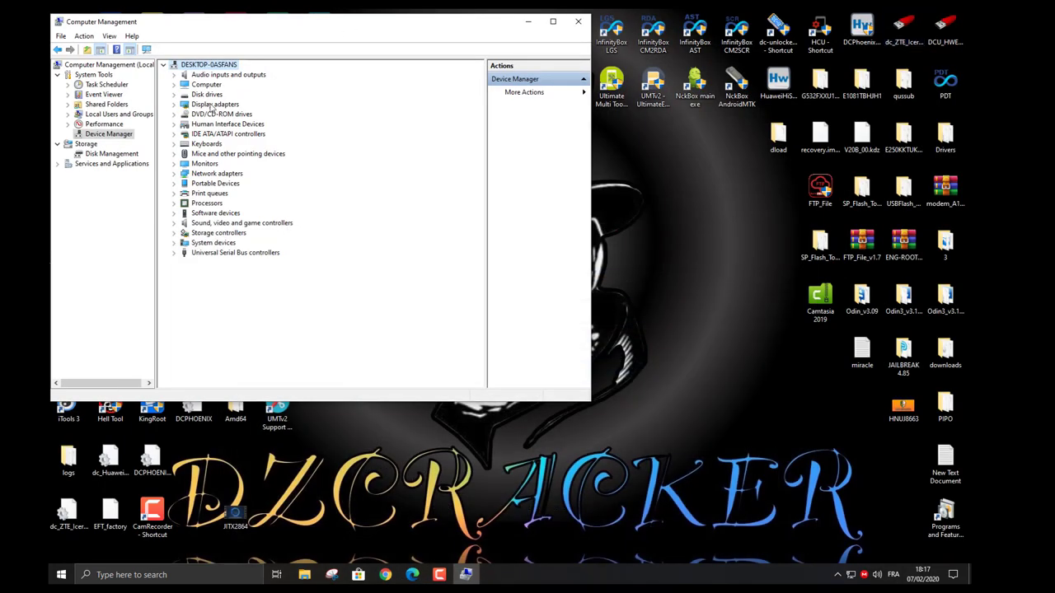
{"action": "left_click", "coordinate": [305, 574]}
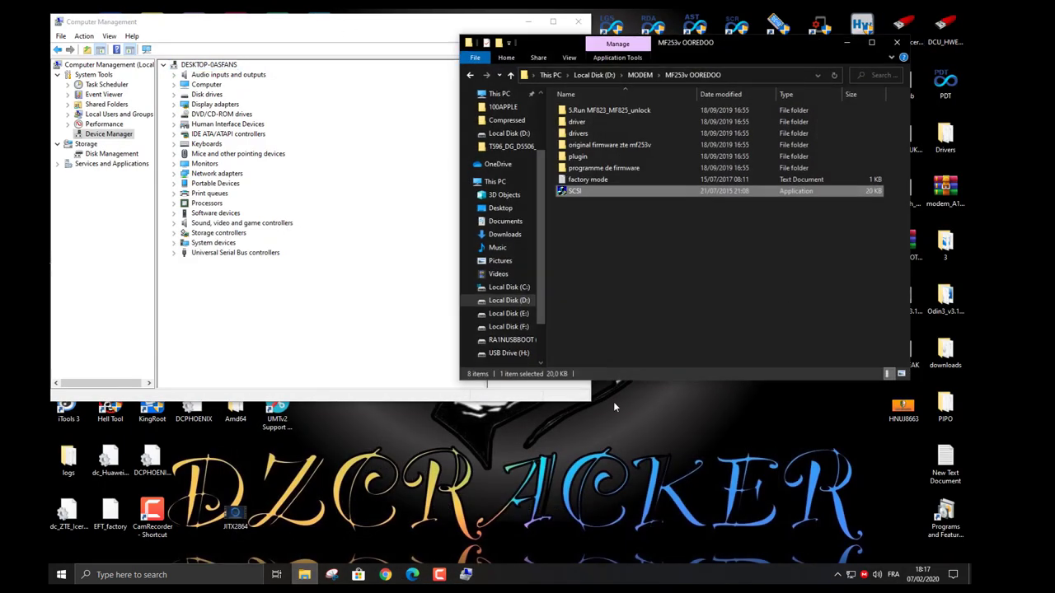
{"action": "double_click", "coordinate": [581, 191]}
{"action": "left_click_drag", "start_coordinate": [746, 43], "coordinate": [795, 63]}
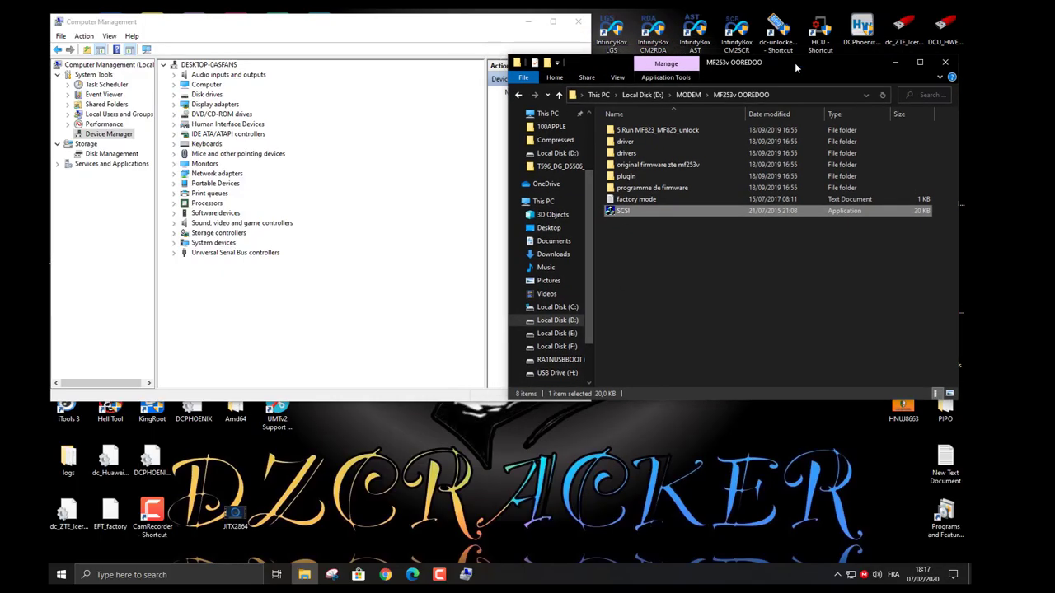
{"action": "left_click", "coordinate": [299, 337]}
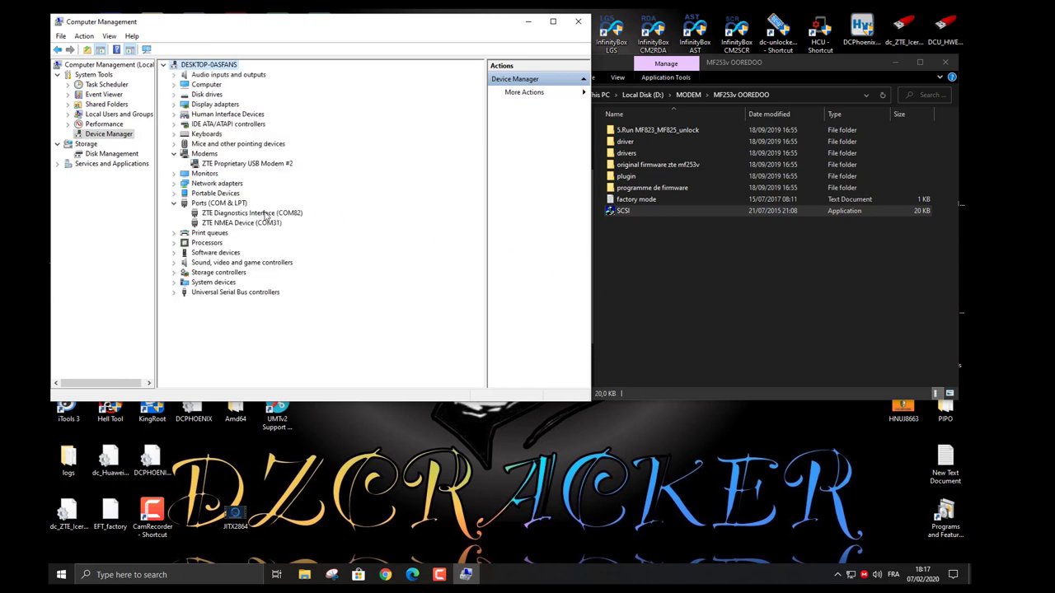
Run the MF823_MF825_unlock script from the 5.Run MF823_MF825_unlock folder.
{"action": "left_click", "coordinate": [706, 286]}
{"action": "double_click", "coordinate": [666, 132]}
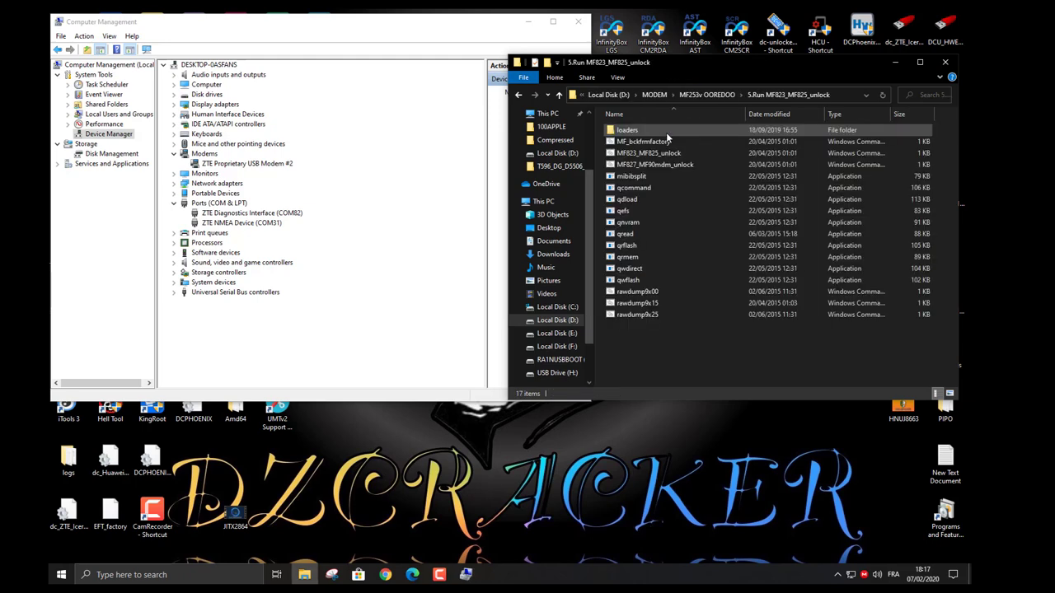
{"action": "double_click", "coordinate": [653, 154]}
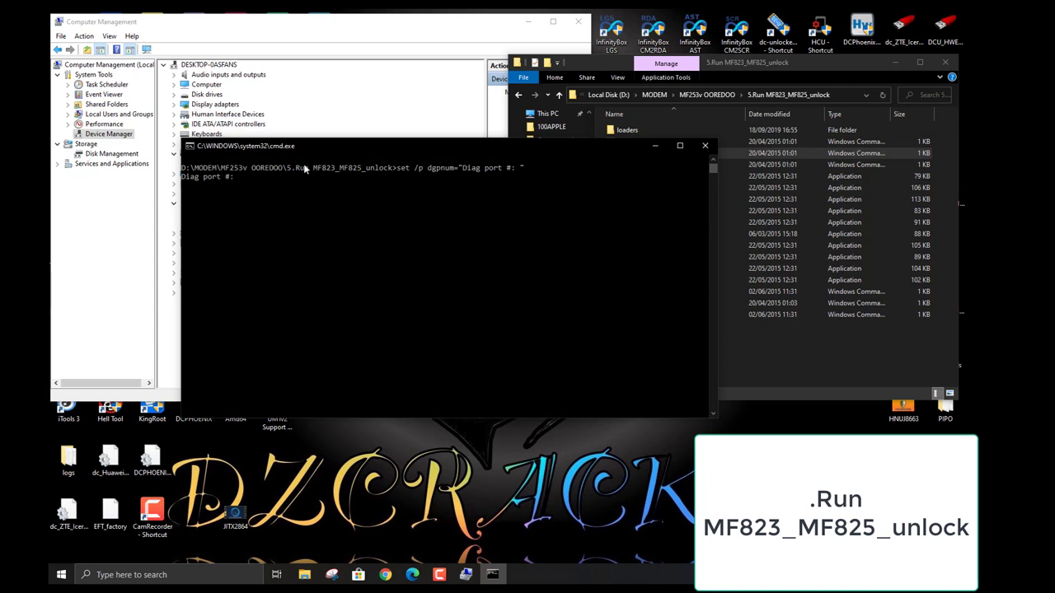
Enter 82 as the Diag port number in the unlock script's console.
{"action": "left_click_drag", "start_coordinate": [327, 142], "coordinate": [522, 145]}
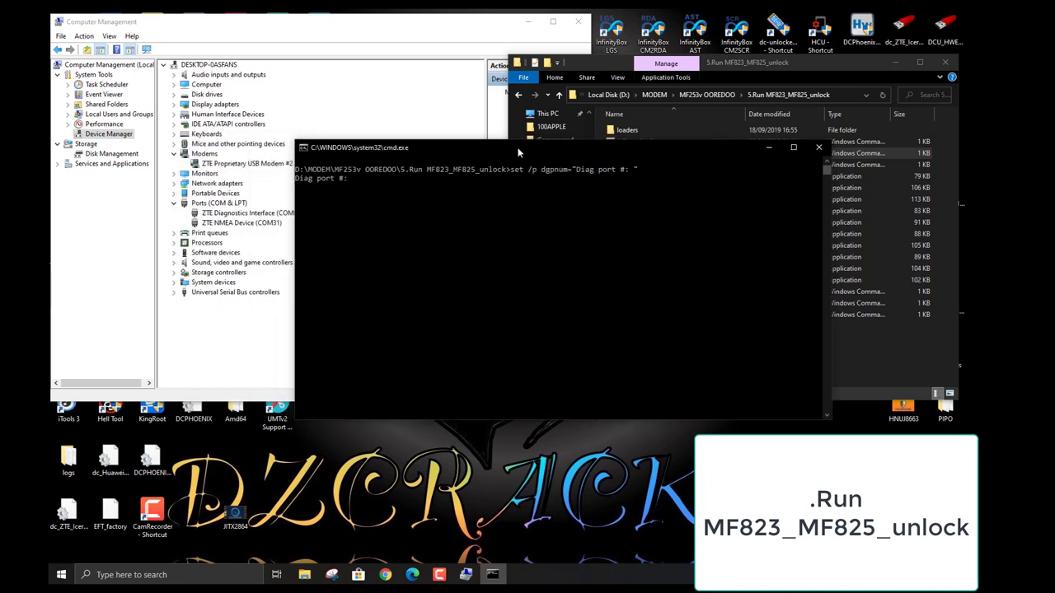
{"action": "left_click", "coordinate": [475, 197]}
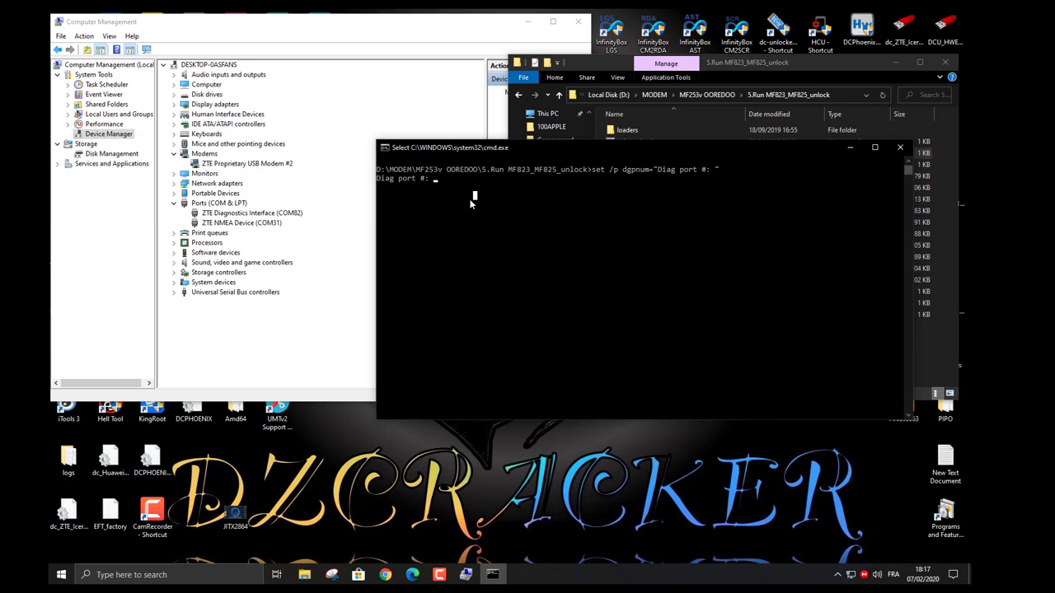
{"action": "type", "text": "82"}
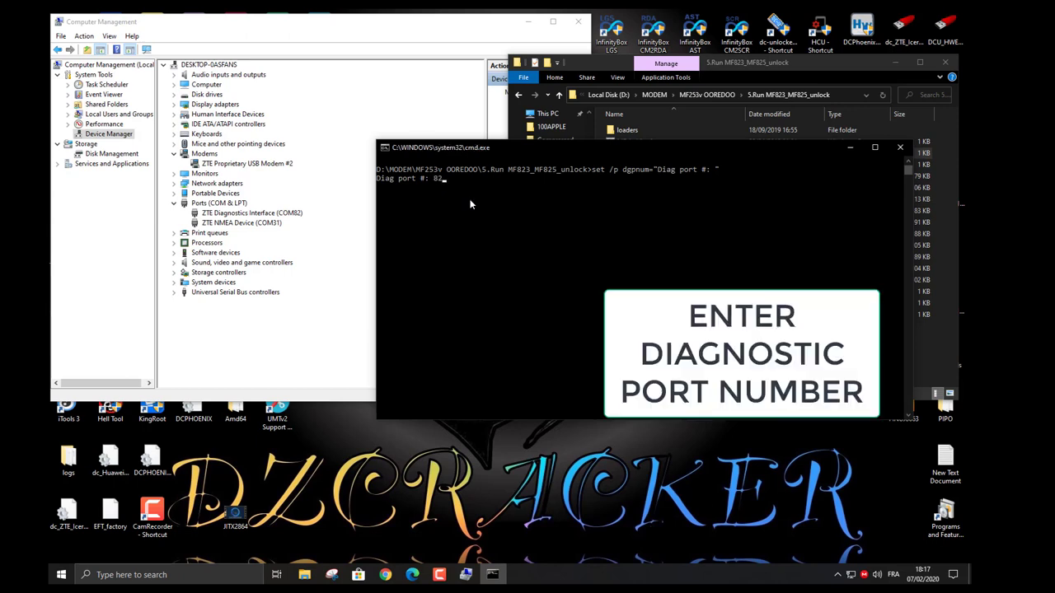
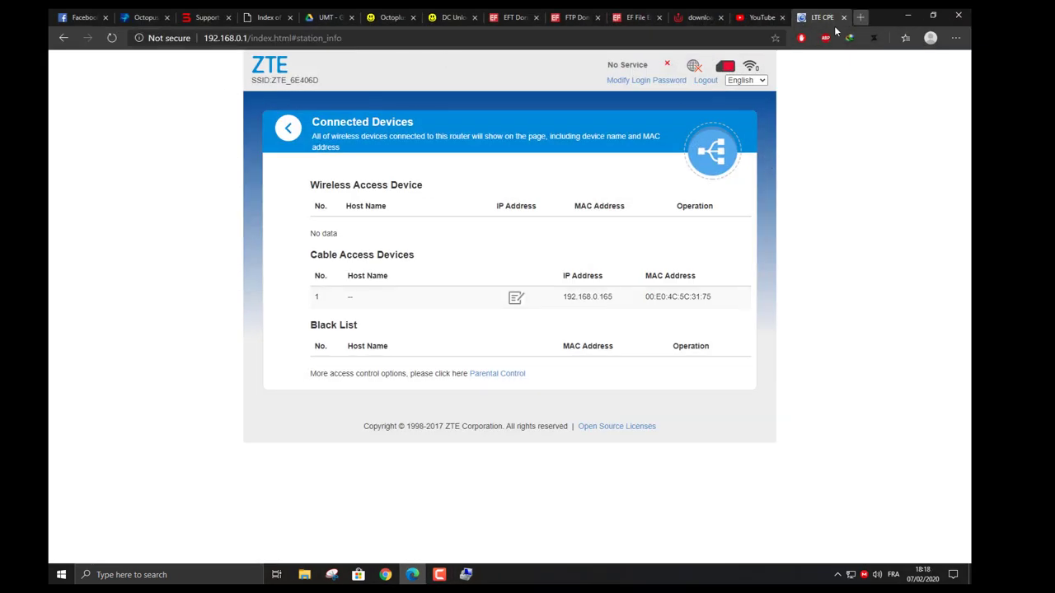
Load 192.168.1.1 in a new Edge tab, which returns a 'You're not connected' error.
{"action": "left_click", "coordinate": [860, 16]}
{"action": "type", "text": "192.168.1.1"}
{"action": "key", "text": "Return"}
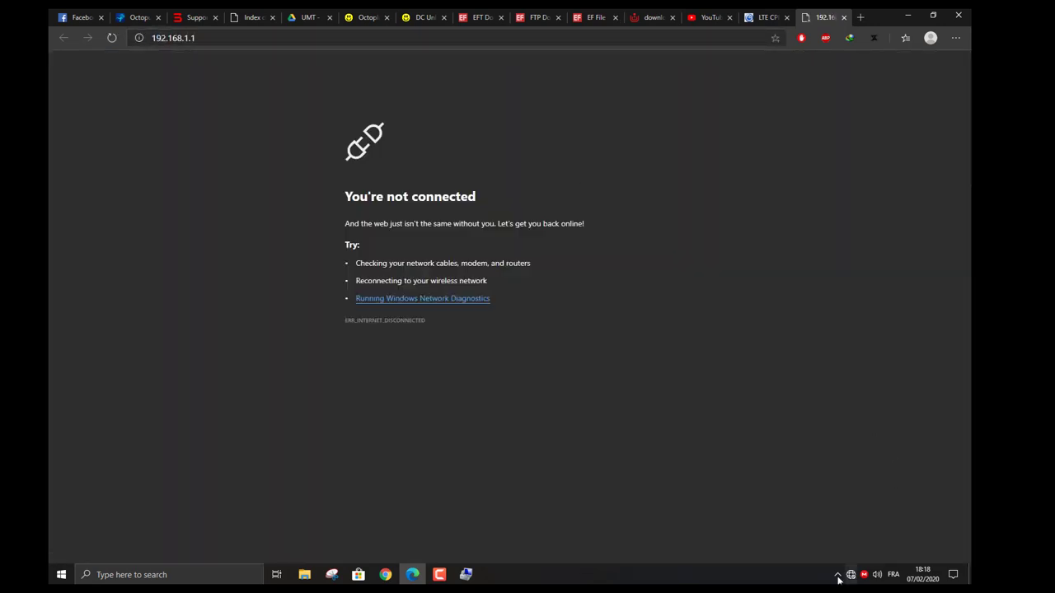
Check the wired link in the tray (Network 60, no internet), then return to Edge.
{"action": "mouse_move", "coordinate": [466, 574]}
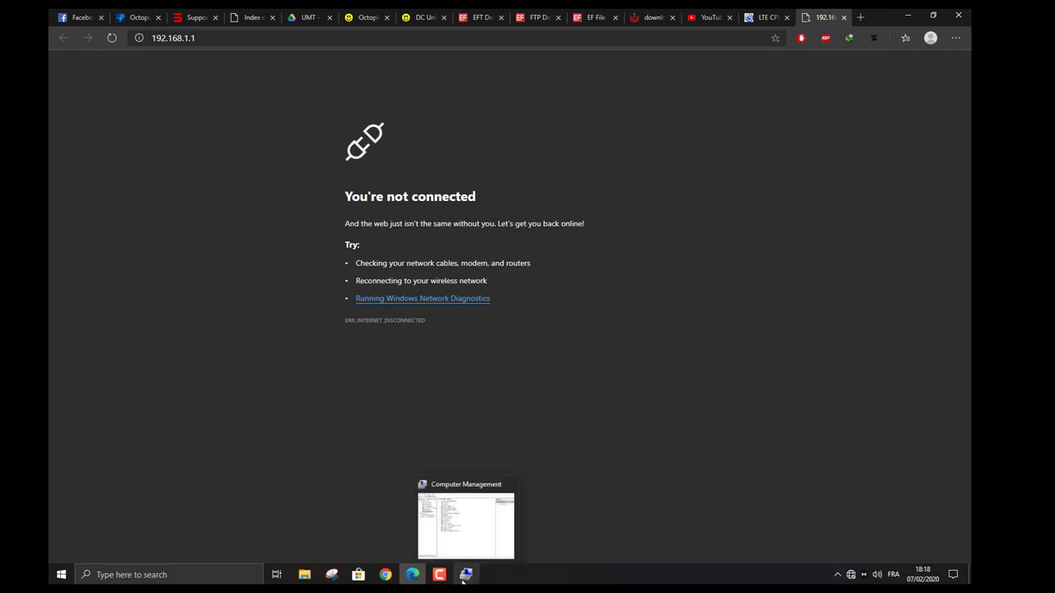
{"action": "left_click", "coordinate": [466, 523]}
{"action": "mouse_move", "coordinate": [851, 574]}
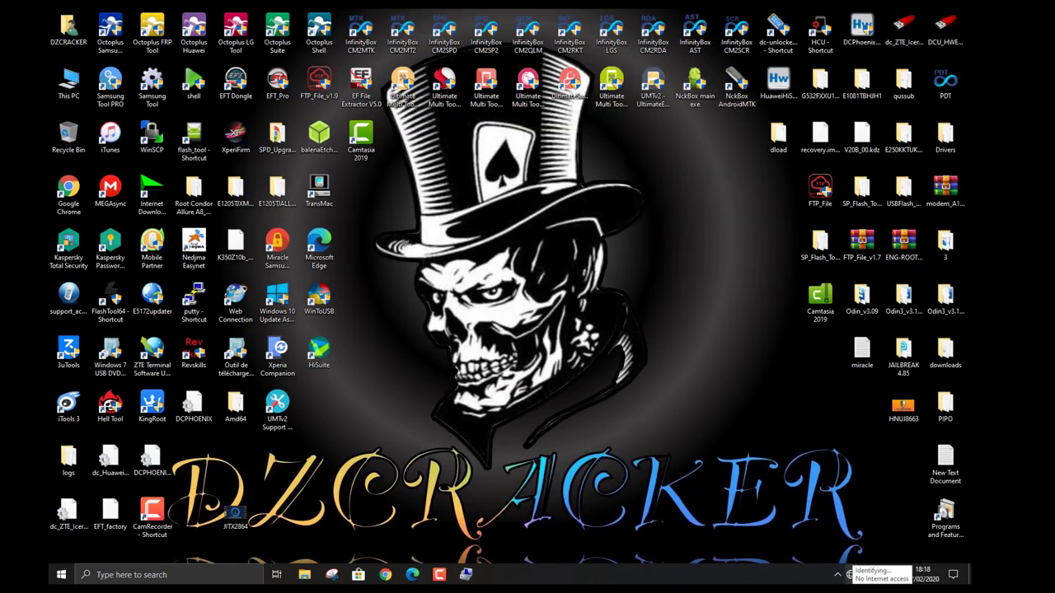
{"action": "left_click", "coordinate": [851, 575]}
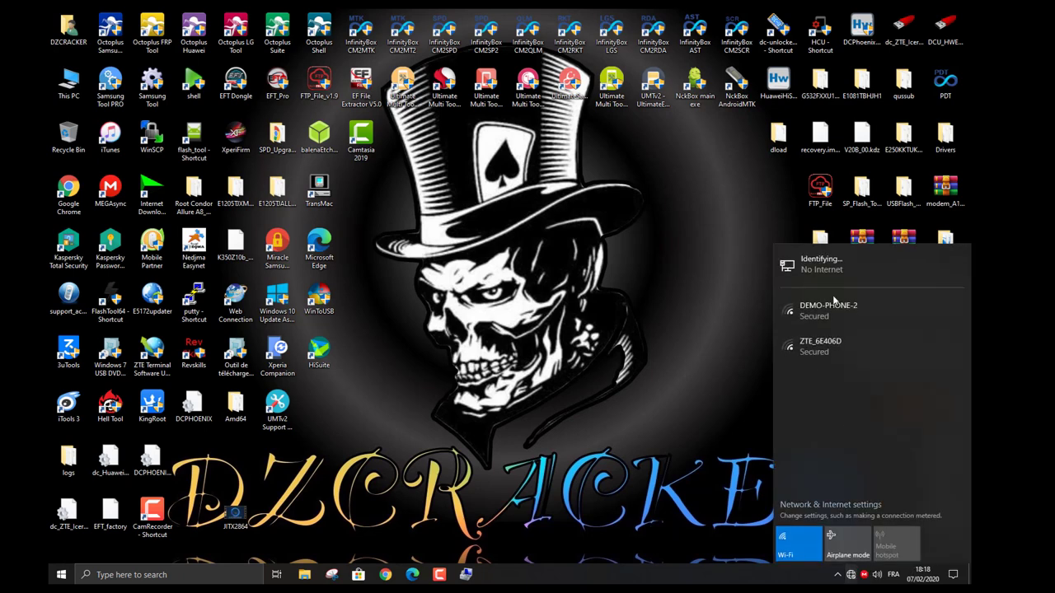
{"action": "left_click", "coordinate": [832, 272]}
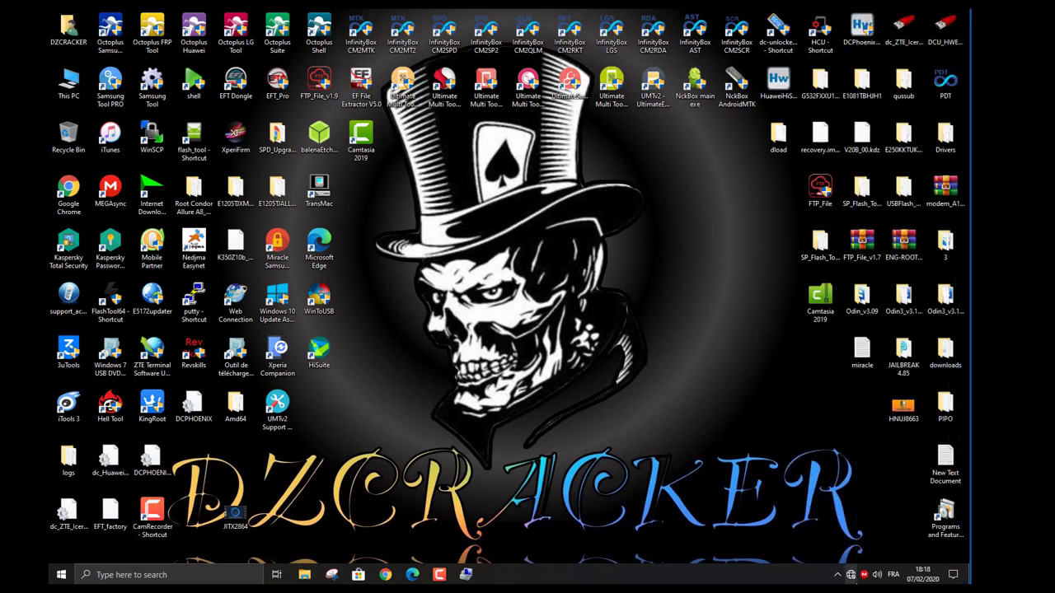
{"action": "left_click", "coordinate": [851, 575]}
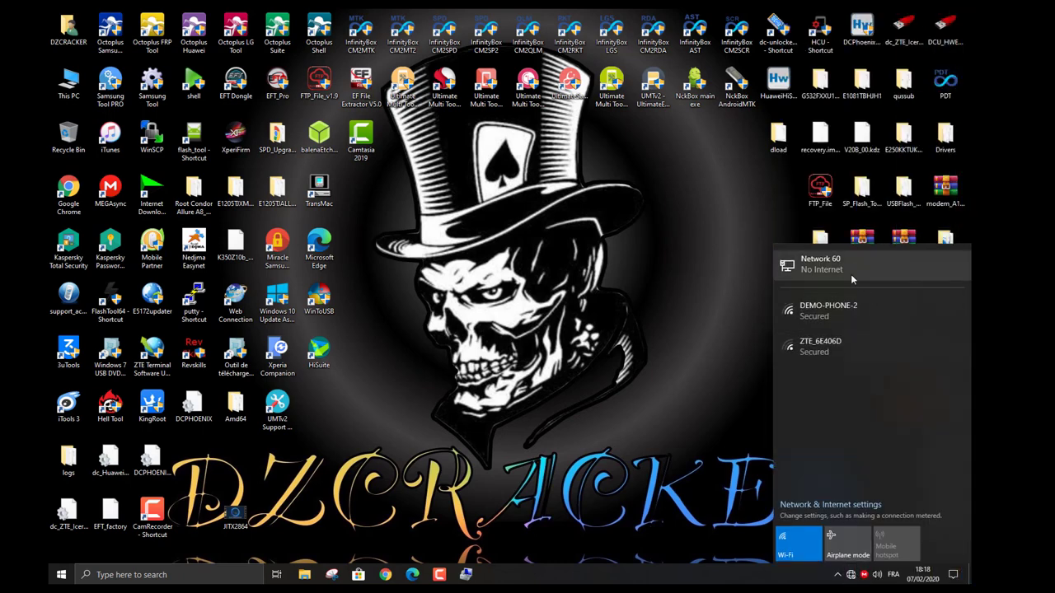
{"action": "left_click", "coordinate": [412, 575]}
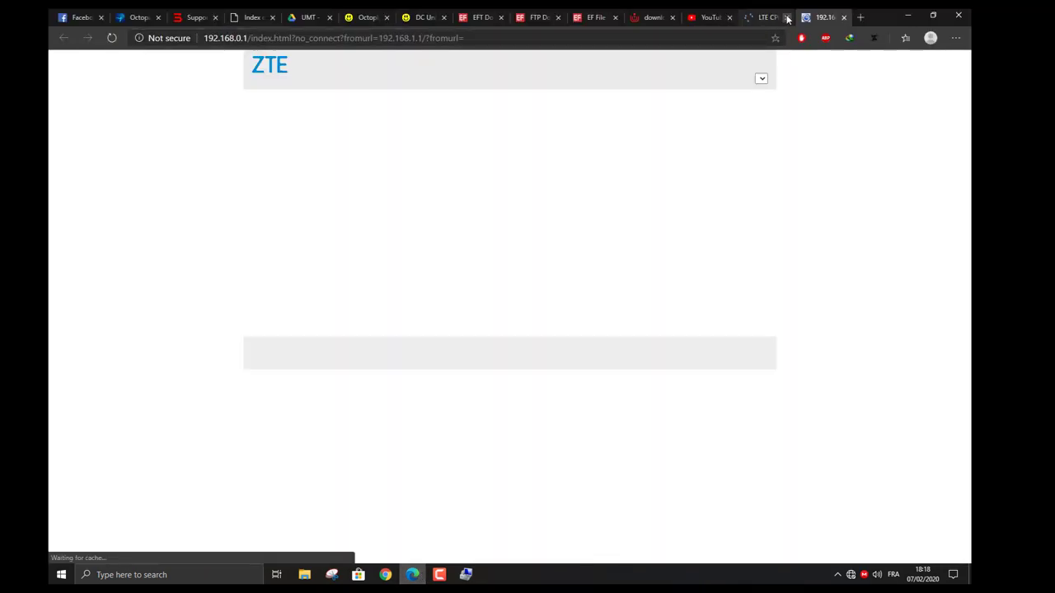
Close the old LTE CPE tab, dismiss the Prompts warning, and log in with the admin password.
{"action": "left_click", "coordinate": [786, 17]}
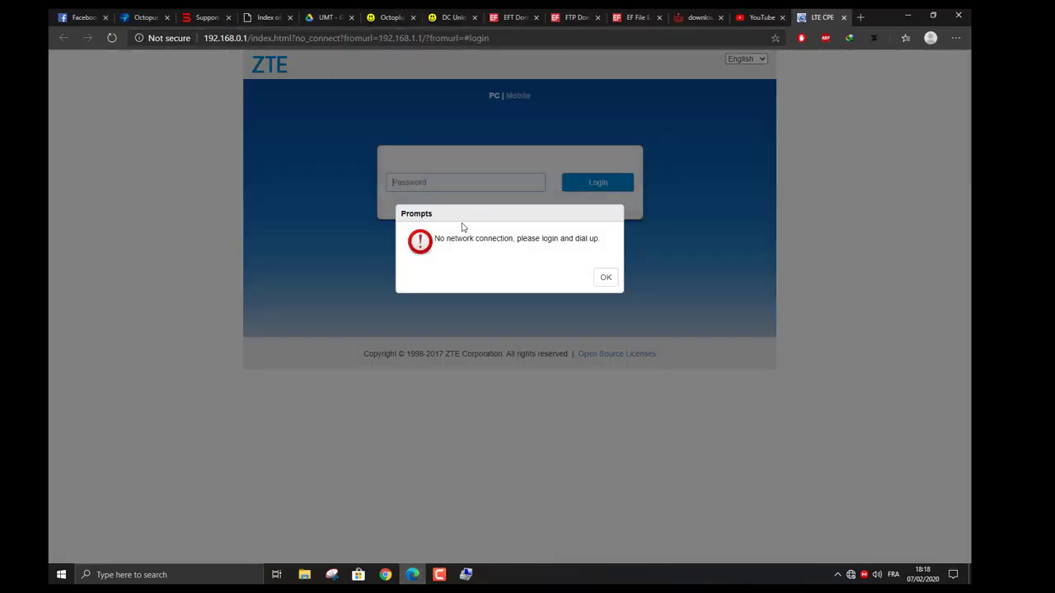
{"action": "left_click", "coordinate": [605, 278]}
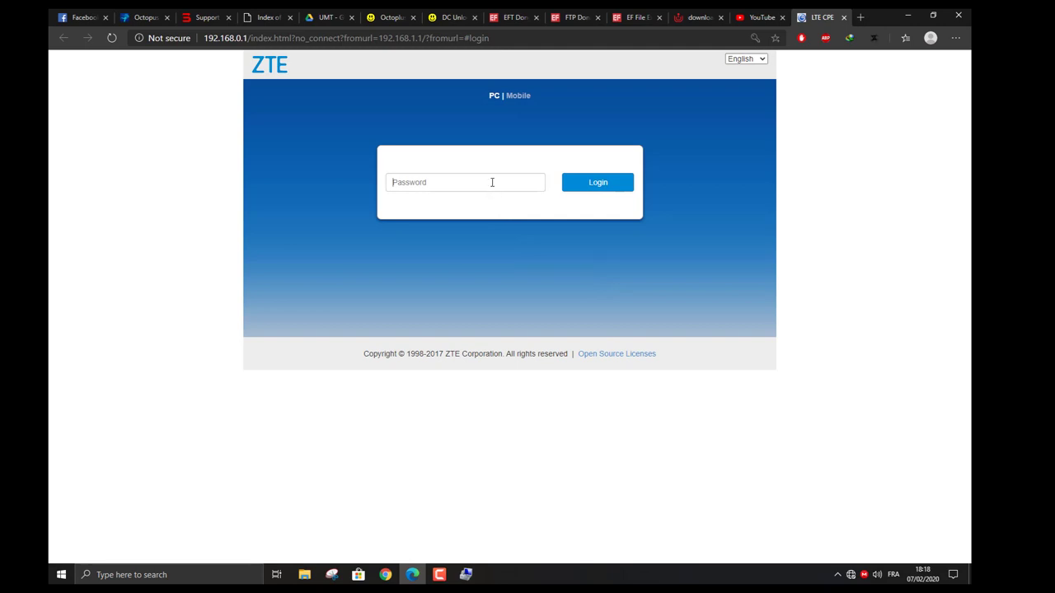
{"action": "left_click", "coordinate": [492, 182]}
{"action": "type", "text": "a"}
{"action": "key", "text": "Return"}
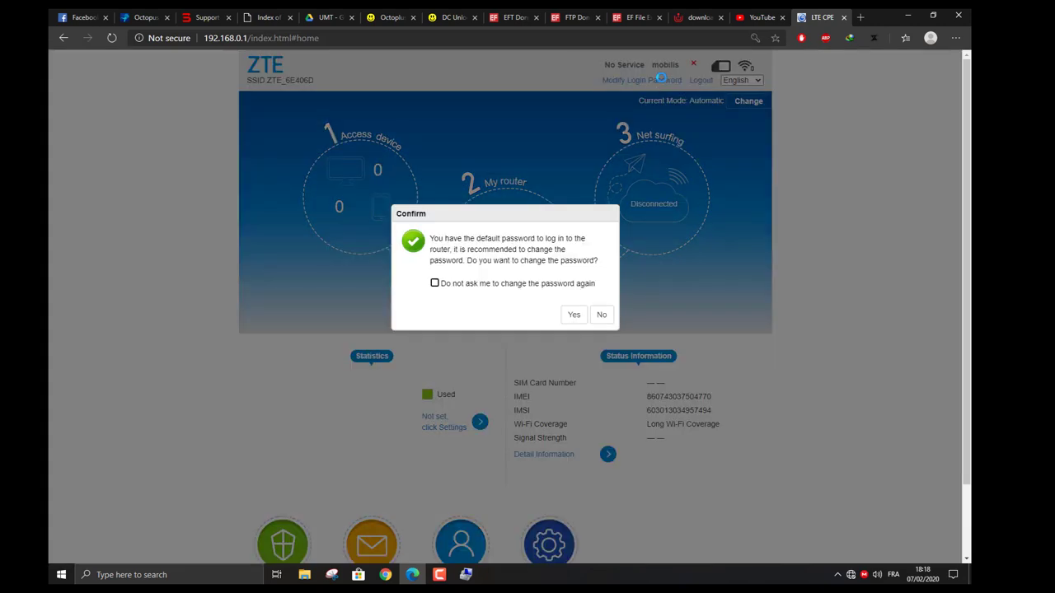
Decline the password change and open My router Settings > Connection Mode, showing Automatic.
{"action": "left_click", "coordinate": [601, 317]}
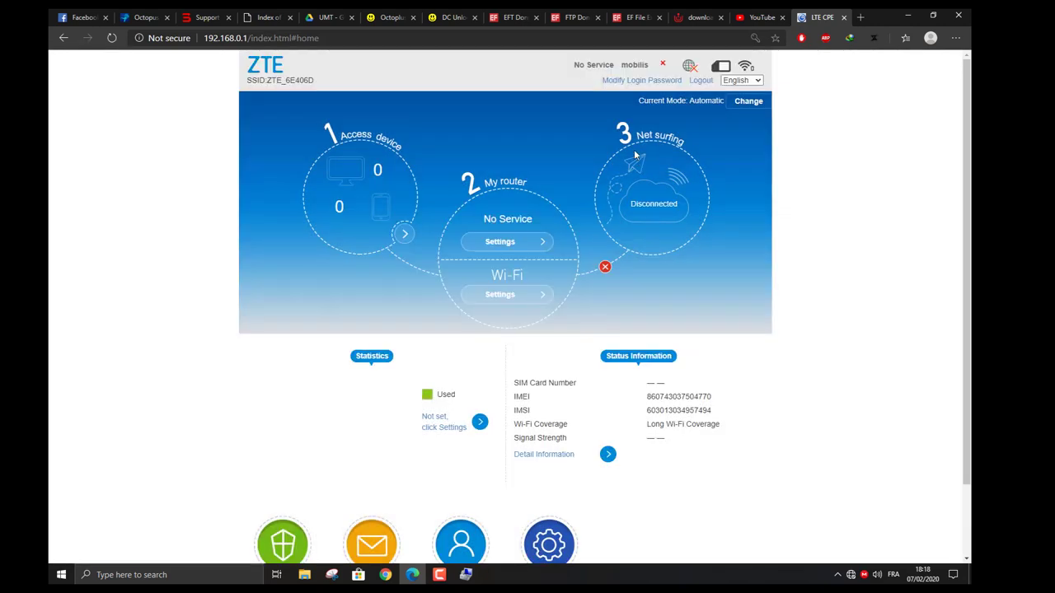
{"action": "double_click", "coordinate": [626, 64]}
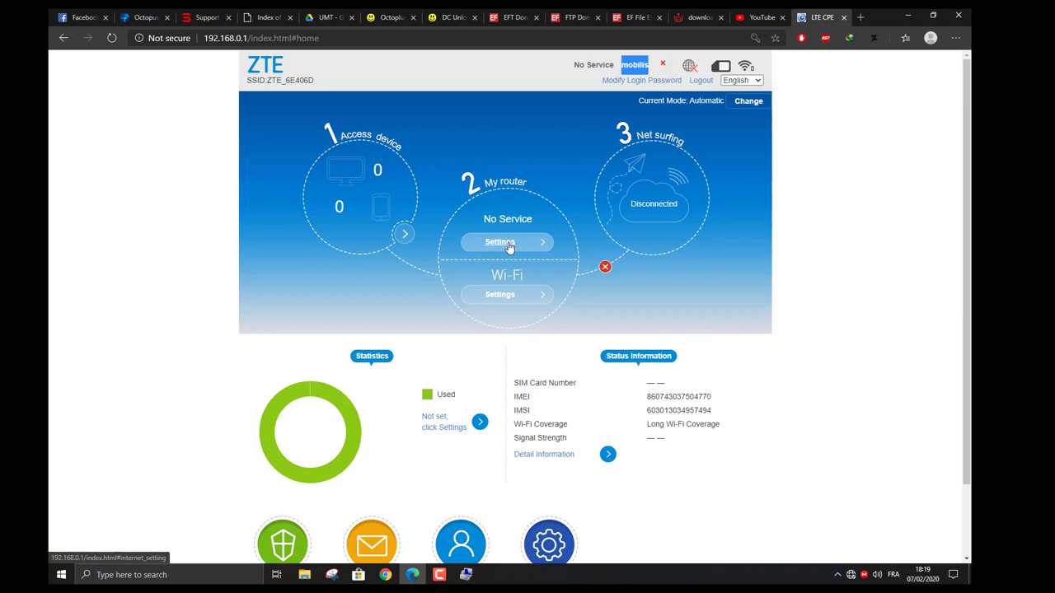
{"action": "scroll", "coordinate": [506, 244], "scroll_direction": "down", "scroll_amount": 1}
{"action": "scroll", "coordinate": [506, 245], "scroll_direction": "up", "scroll_amount": 1}
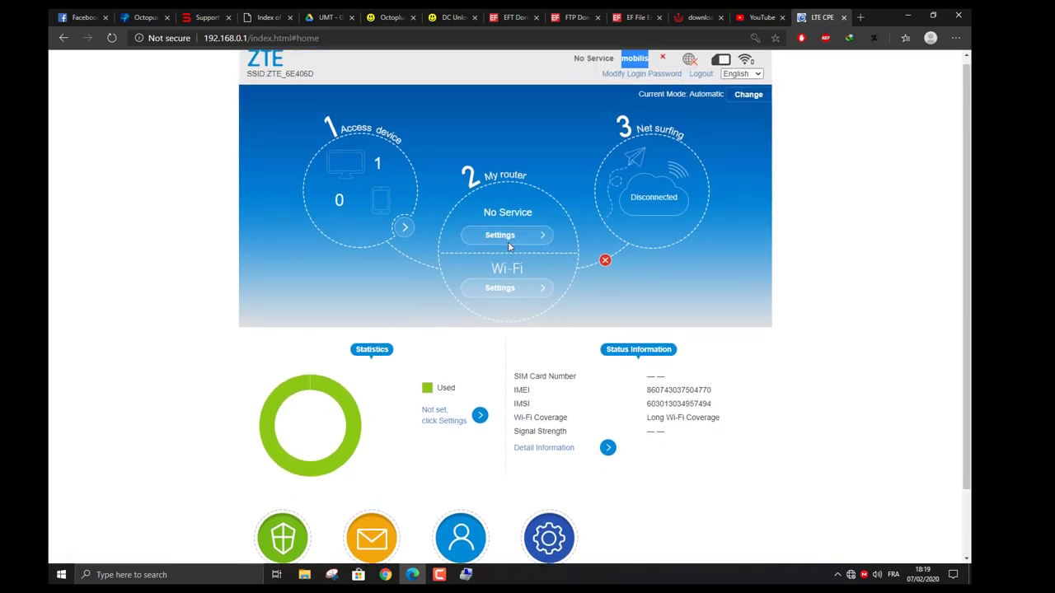
{"action": "left_click", "coordinate": [508, 244]}
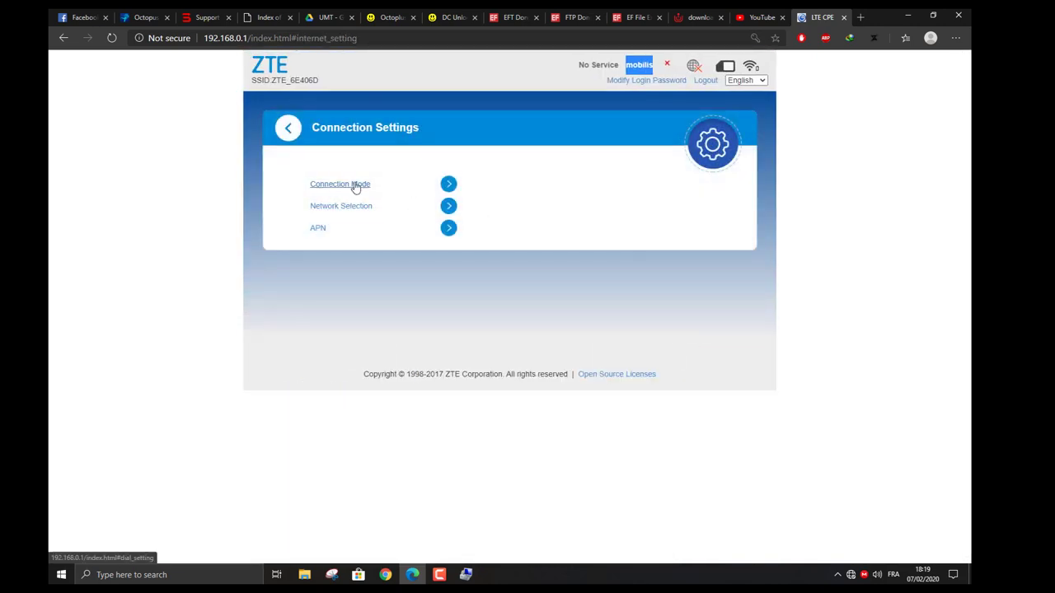
{"action": "left_click", "coordinate": [356, 185]}
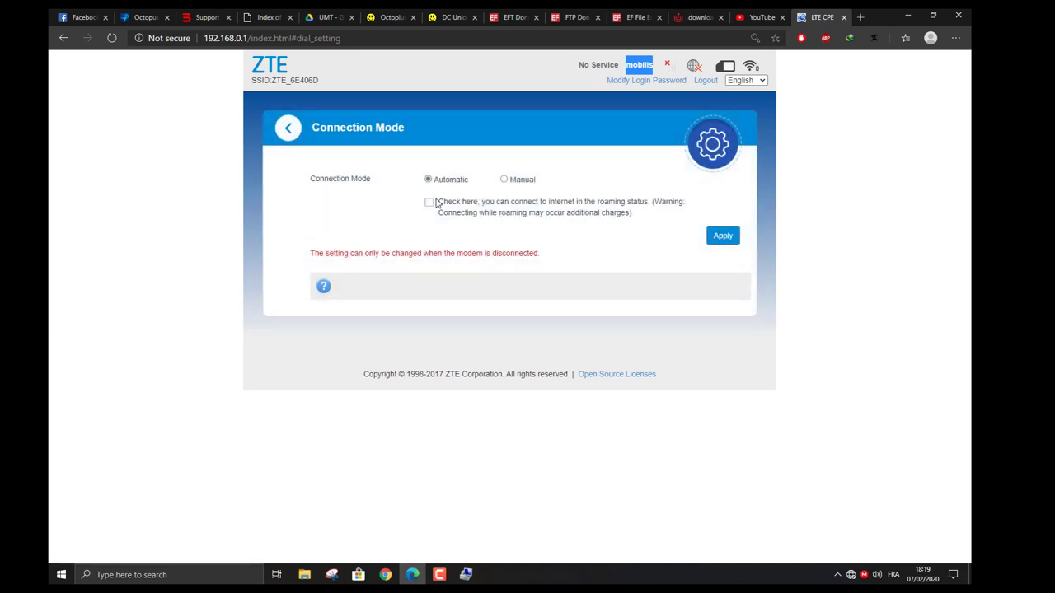